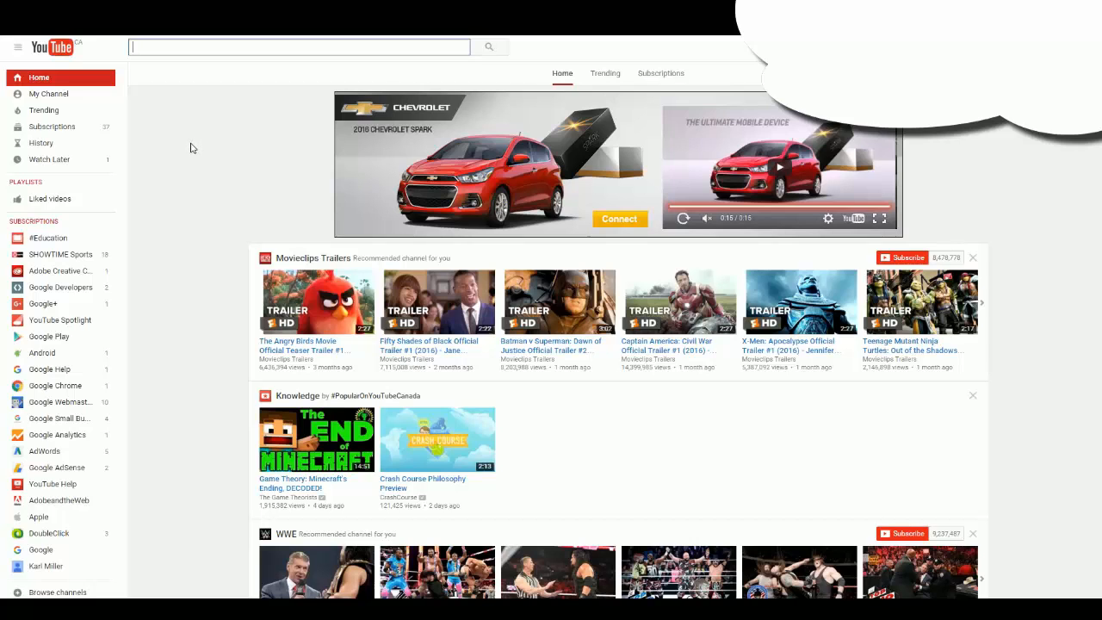
Switch to Illustrator and add an area text frame about 304 by 75 pt on the artboard reading "Skyline Design".
{"action": "left_click", "coordinate": [568, 608]}
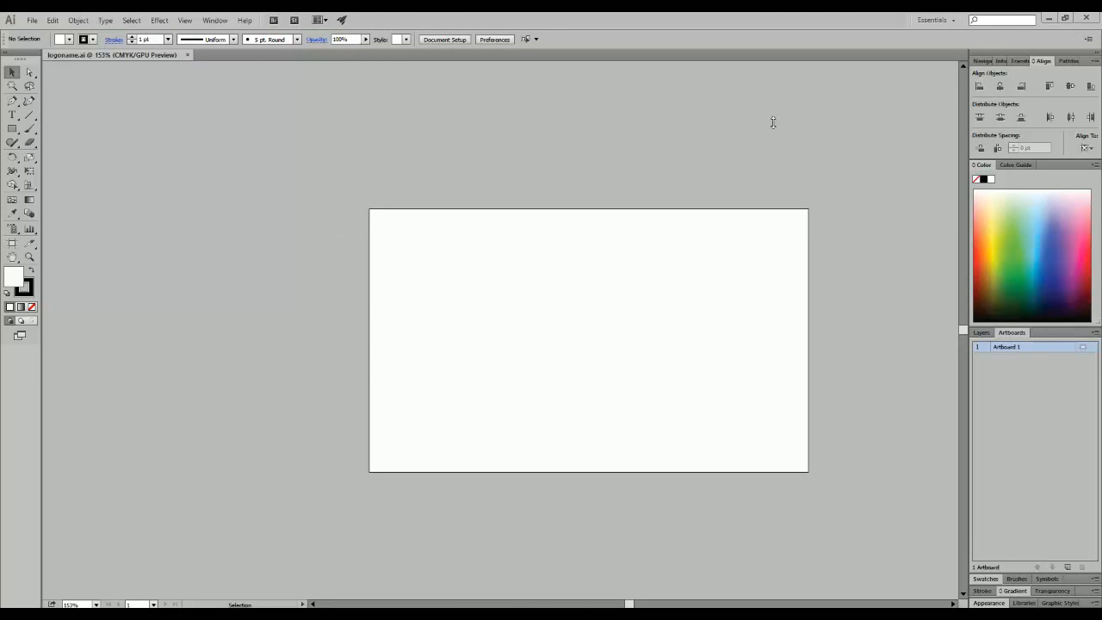
{"action": "key", "text": "t"}
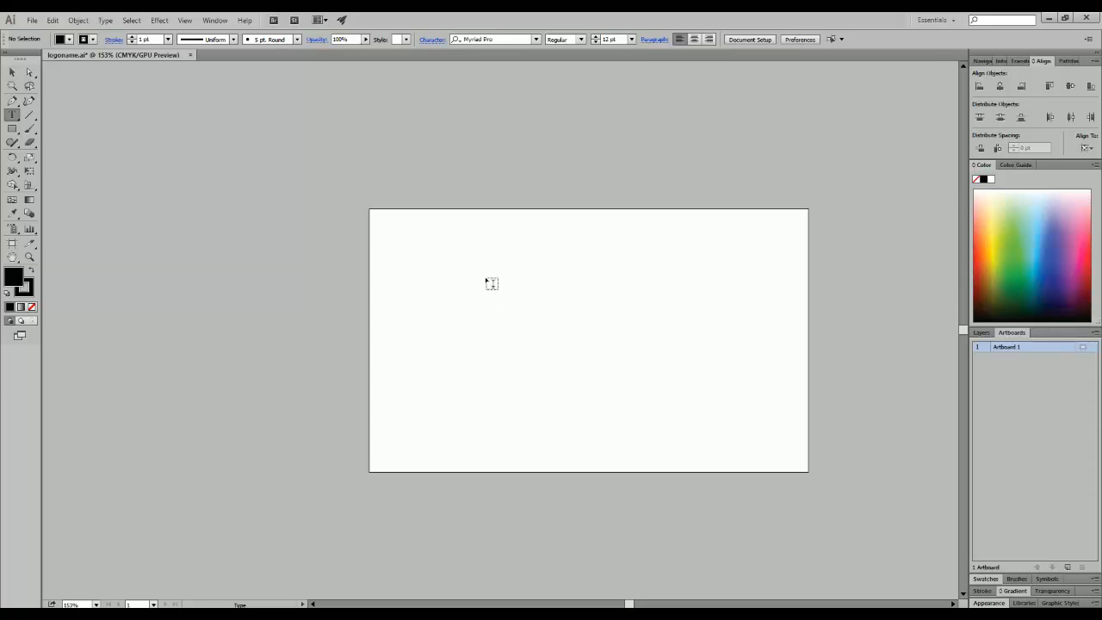
{"action": "left_click_drag", "start_coordinate": [485, 279], "coordinate": [743, 340]}
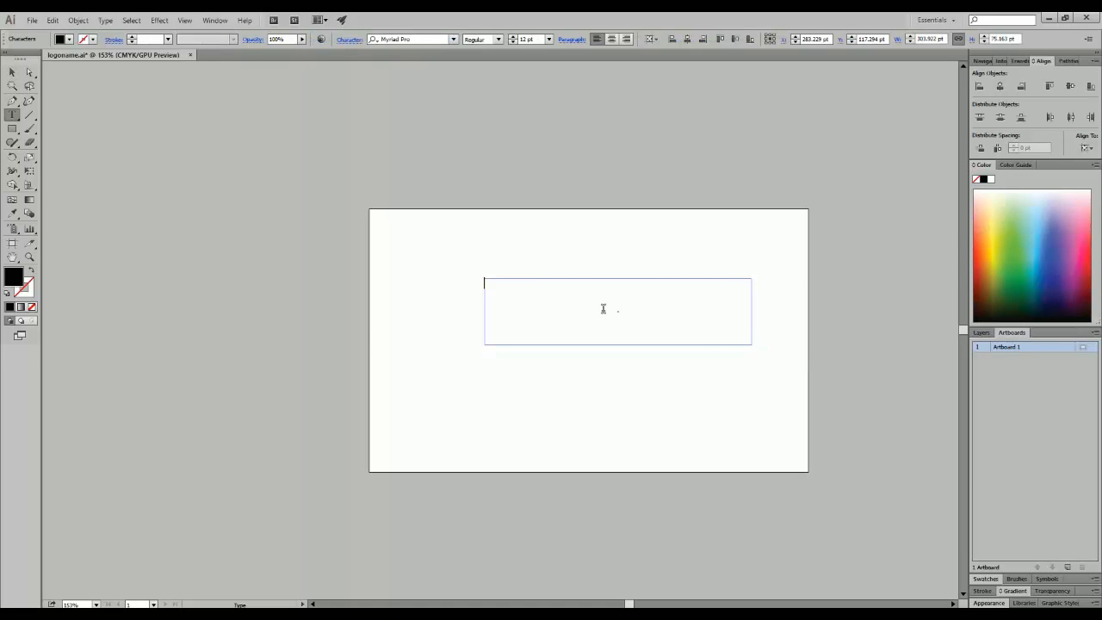
{"action": "type", "text": "Skyline Design"}
{"action": "key", "text": "Escape"}
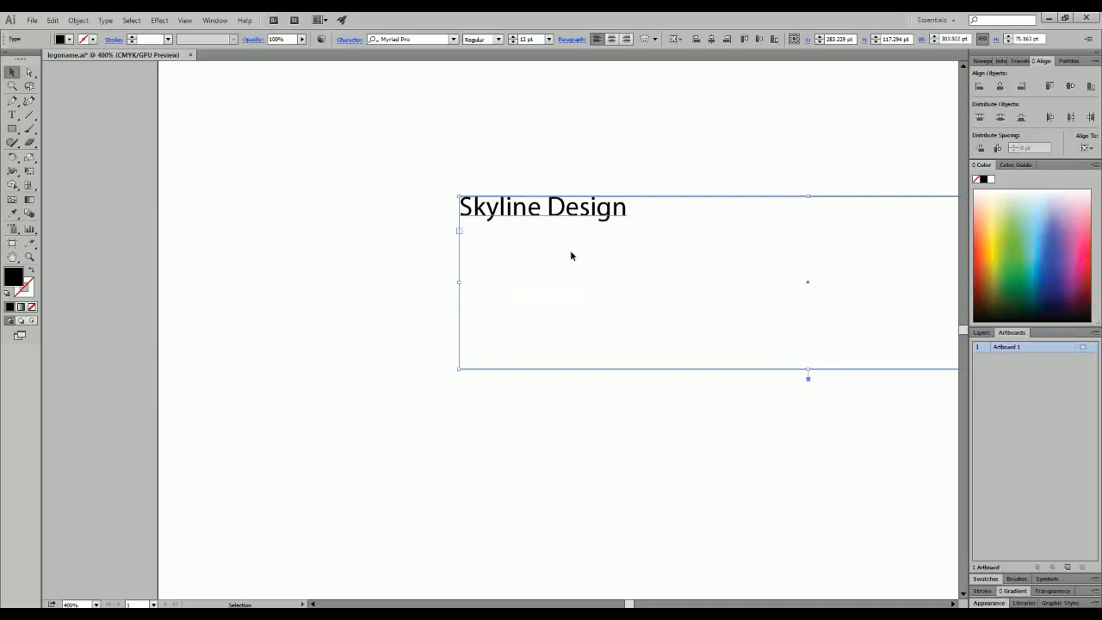
Reposition the "Skyline Design" text frame near the artboard's middle and resize it to about 133 by 33 pt.
{"action": "left_click_drag", "start_coordinate": [558, 217], "coordinate": [386, 198]}
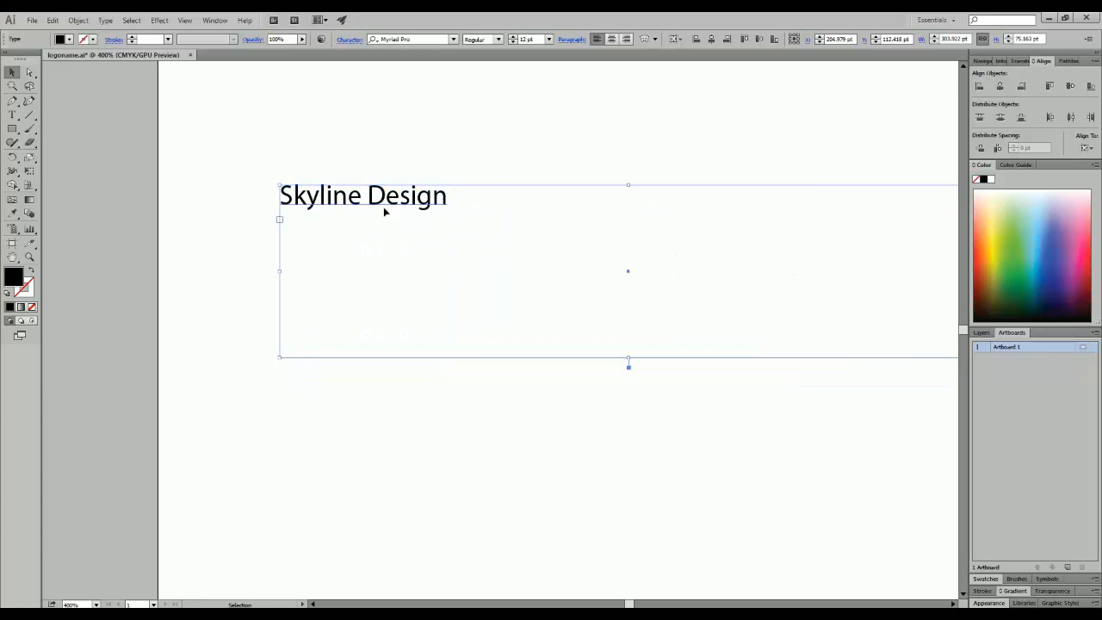
{"action": "left_click_drag", "start_coordinate": [629, 603], "coordinate": [637, 603]}
{"action": "left_click_drag", "start_coordinate": [561, 271], "coordinate": [110, 297]}
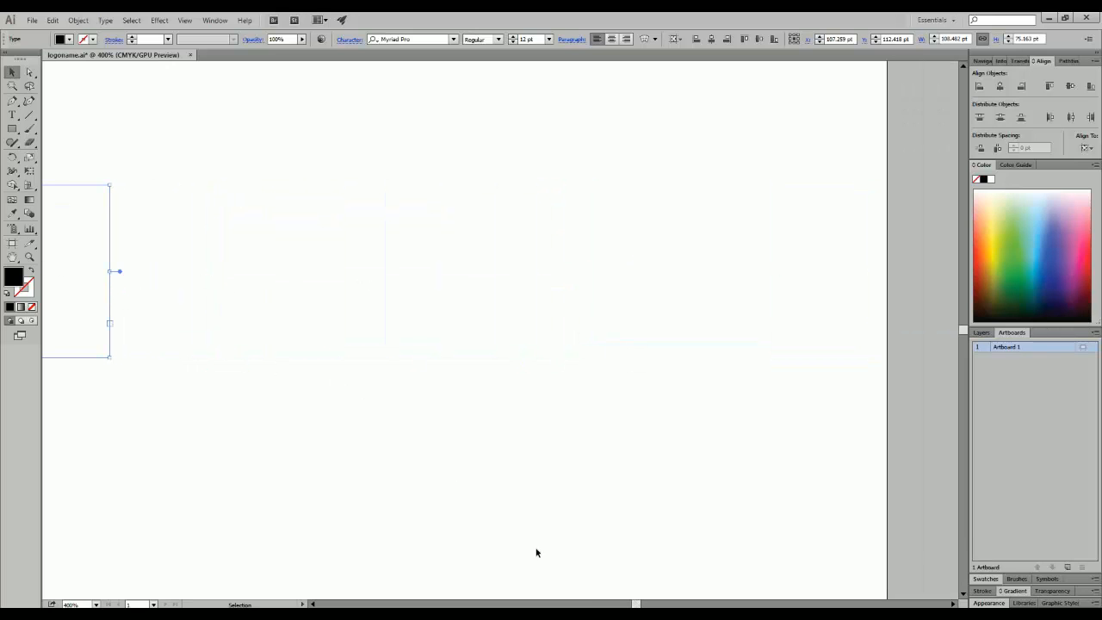
{"action": "mouse_move", "coordinate": [636, 604]}
{"action": "left_mouse_down"}
{"action": "mouse_move", "coordinate": [610, 604]}
{"action": "mouse_move", "coordinate": [631, 603]}
{"action": "left_mouse_up"}
{"action": "left_click_drag", "start_coordinate": [427, 271], "coordinate": [350, 271]}
{"action": "left_click_drag", "start_coordinate": [263, 357], "coordinate": [570, 320]}
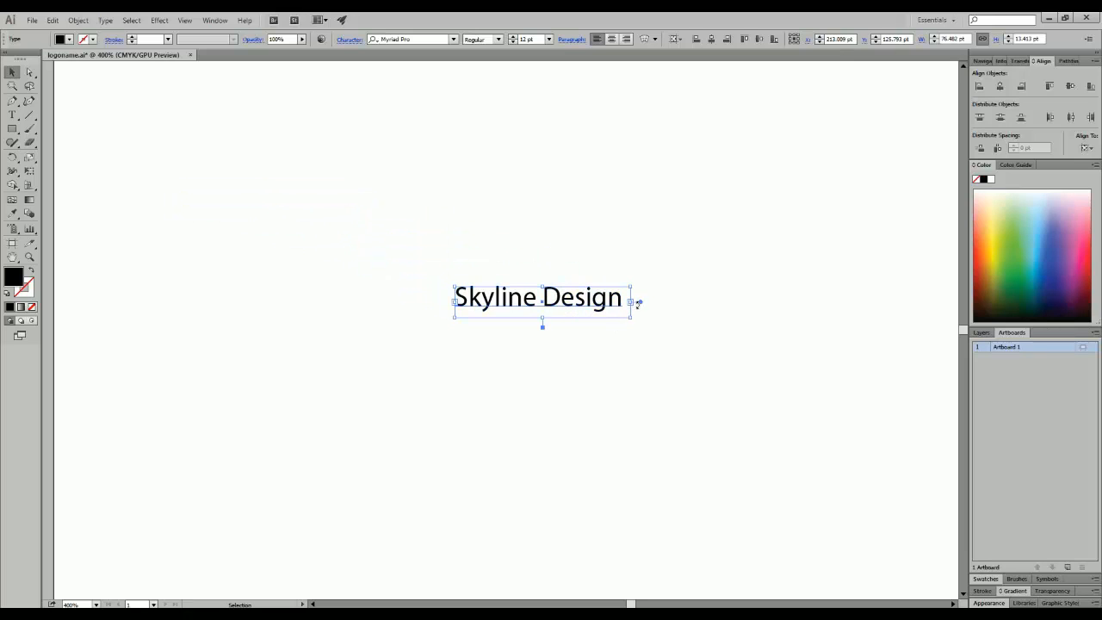
{"action": "left_click_drag", "start_coordinate": [632, 304], "coordinate": [761, 304]}
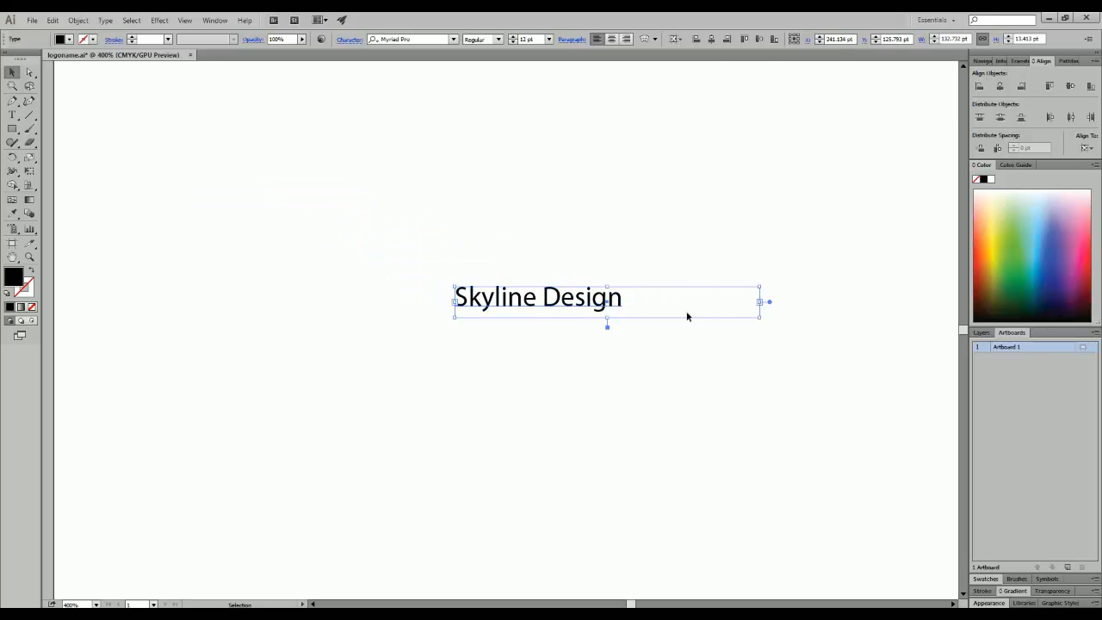
{"action": "left_click_drag", "start_coordinate": [607, 318], "coordinate": [607, 362]}
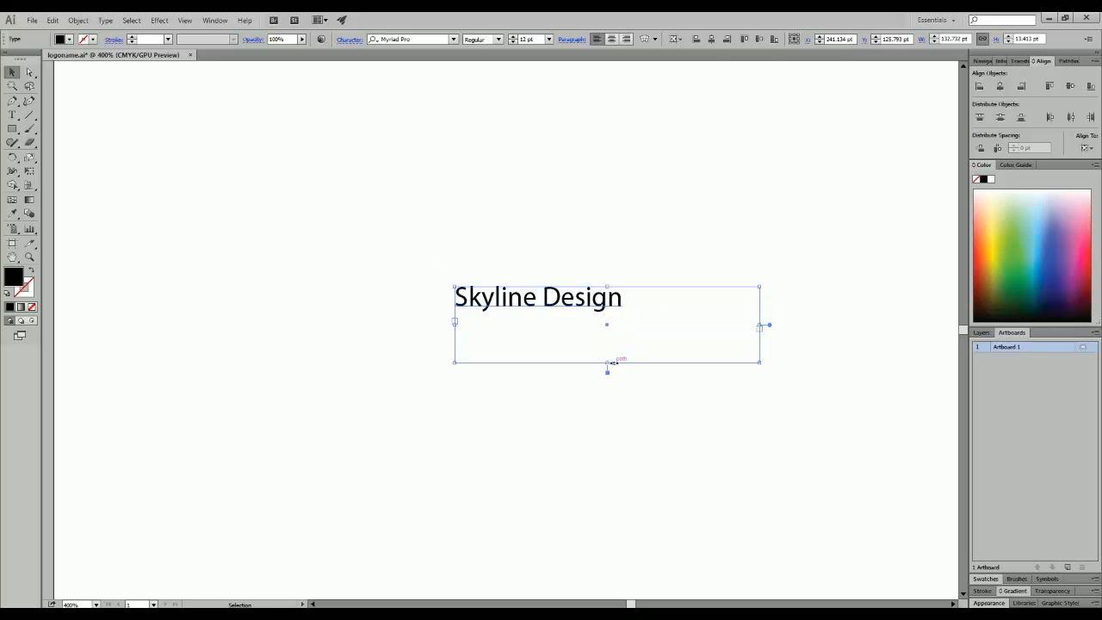
Move the "Skyline Design" text frame slightly left and lower on the artboard.
{"action": "double_click", "coordinate": [622, 301]}
{"action": "left_click_drag", "start_coordinate": [623, 300], "coordinate": [441, 297]}
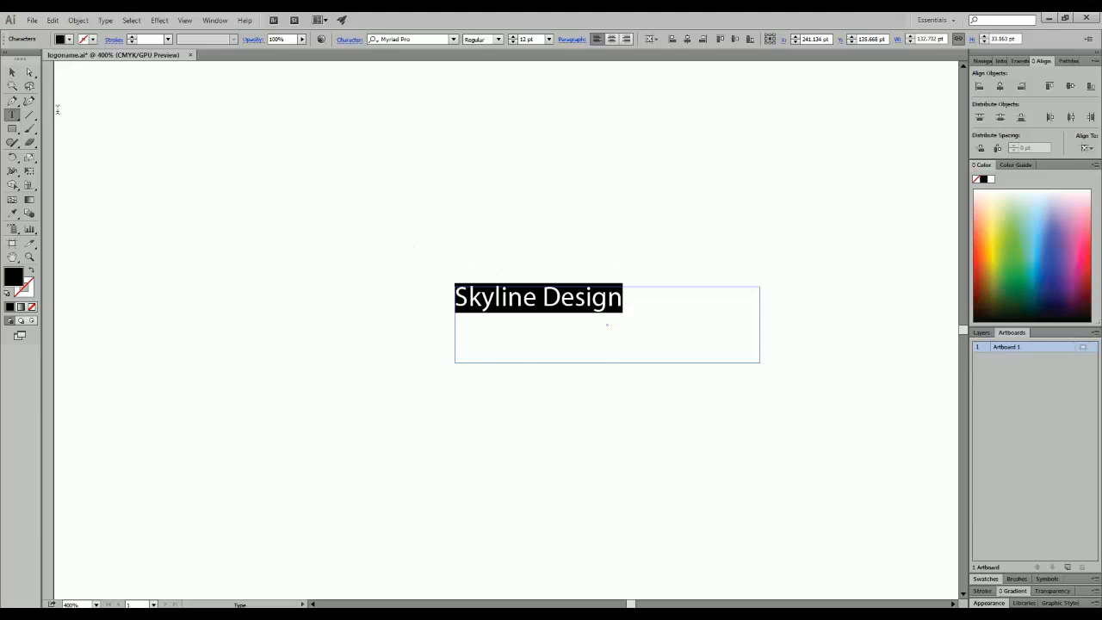
{"action": "key", "text": "Escape"}
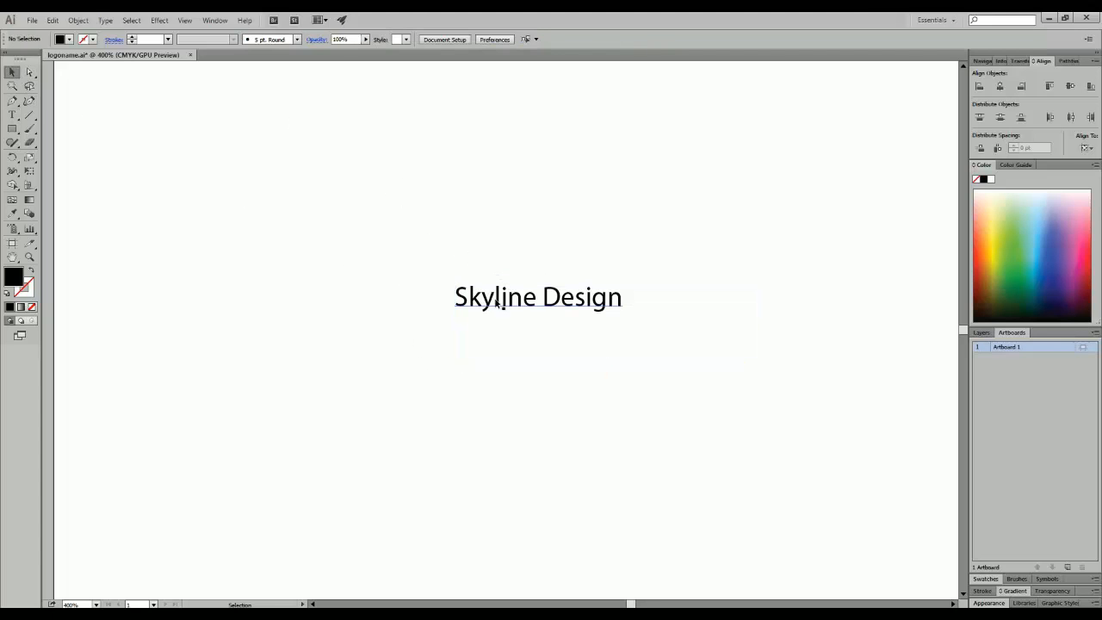
{"action": "left_click_drag", "start_coordinate": [502, 293], "coordinate": [479, 280]}
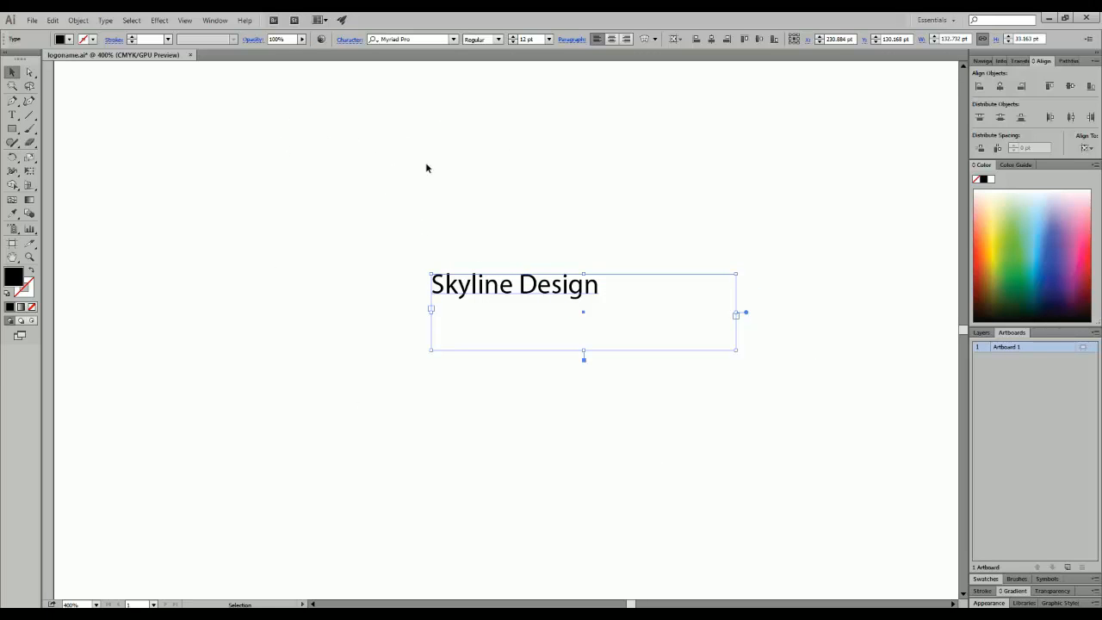
{"action": "left_click_drag", "start_coordinate": [466, 293], "coordinate": [469, 324]}
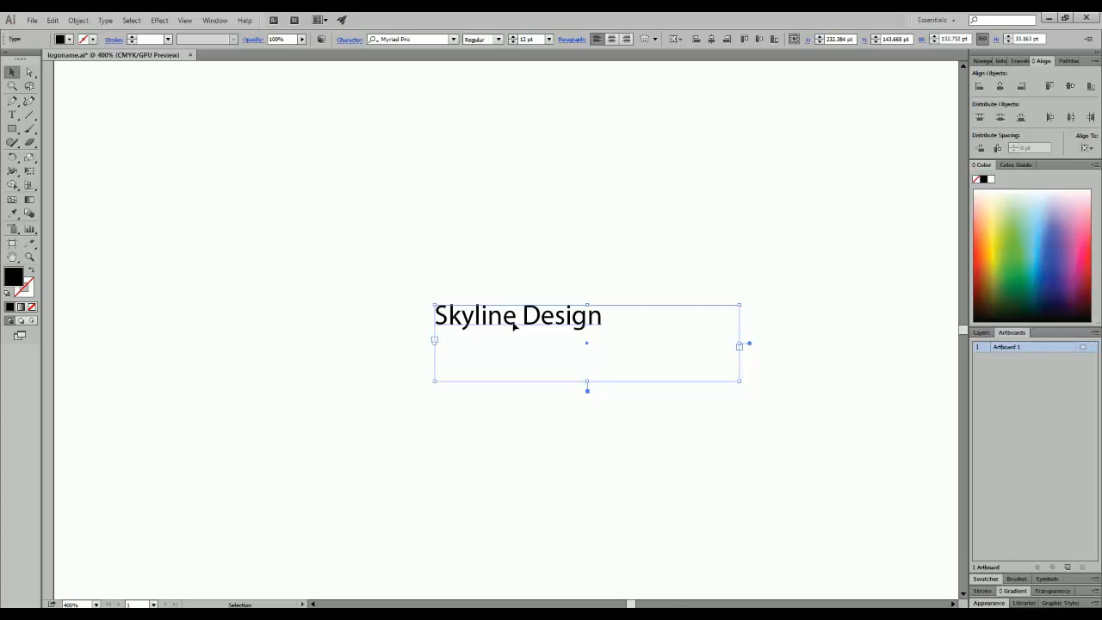
Replace the word "Design" and the space before it with ".xyz" so the text reads "Skyline.xyz".
{"action": "key", "text": "t"}
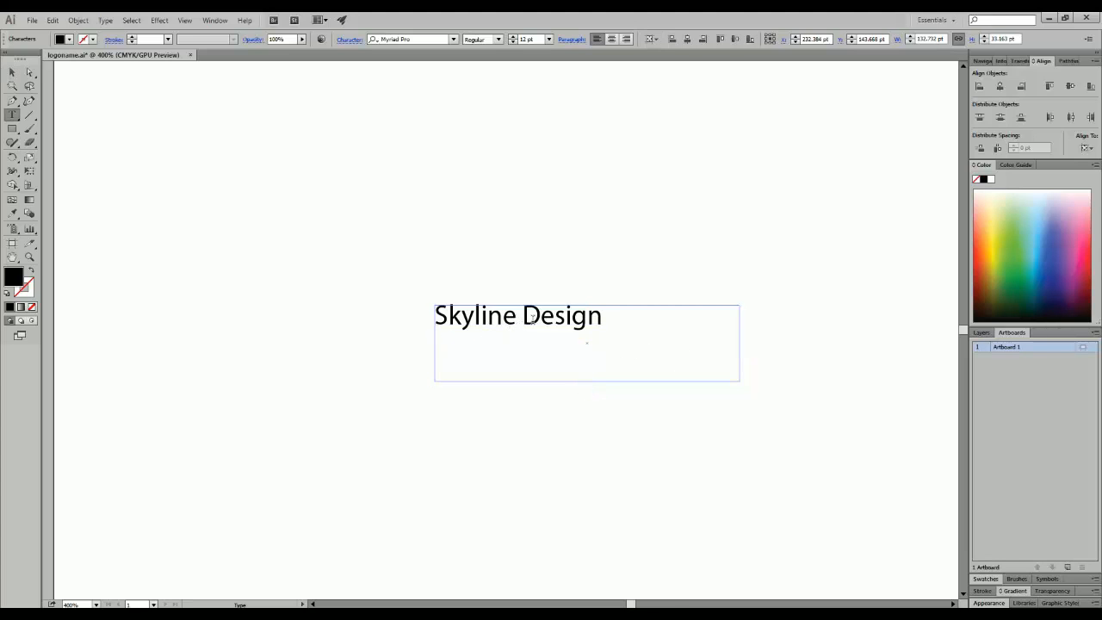
{"action": "left_click", "coordinate": [517, 319]}
{"action": "left_click_drag", "start_coordinate": [602, 316], "coordinate": [516, 317]}
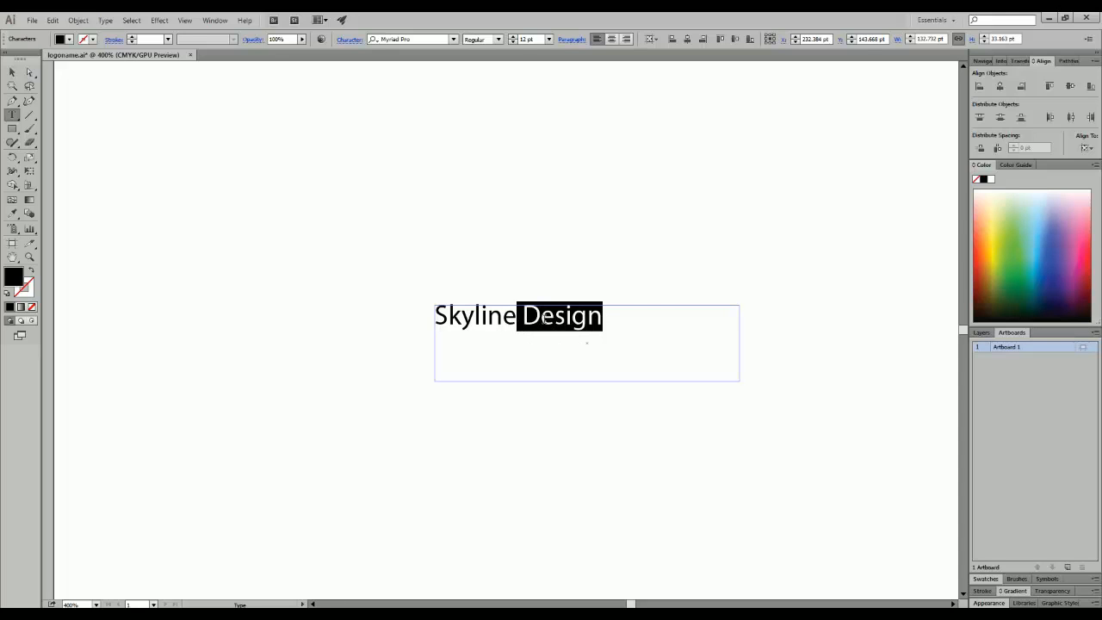
{"action": "type", "text": "."}
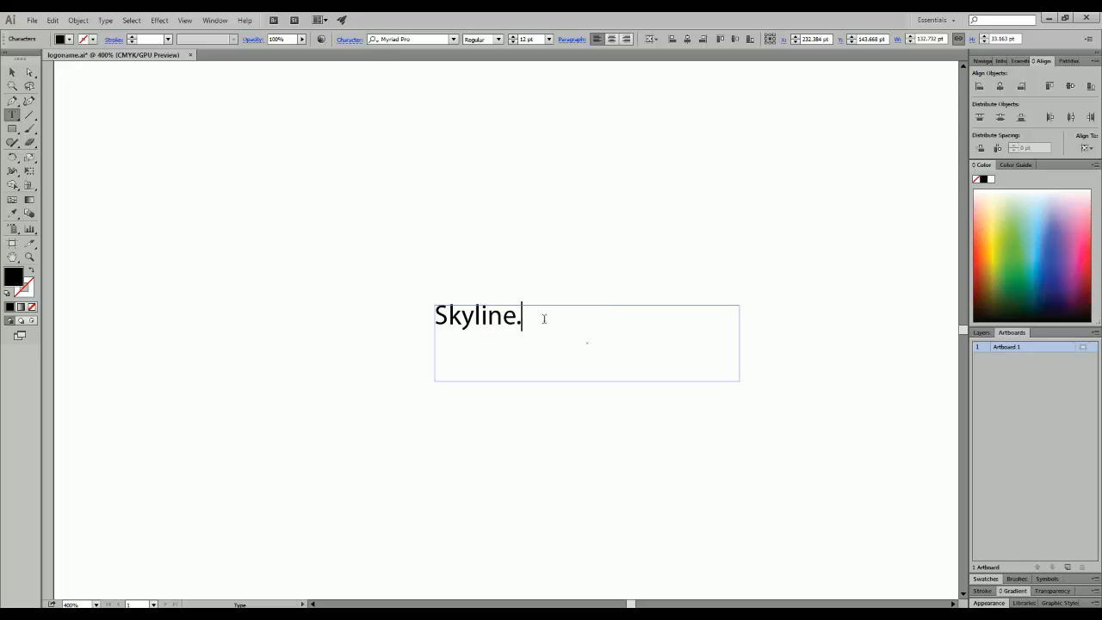
{"action": "type", "text": "xyz"}
{"action": "left_click", "coordinate": [12, 72]}
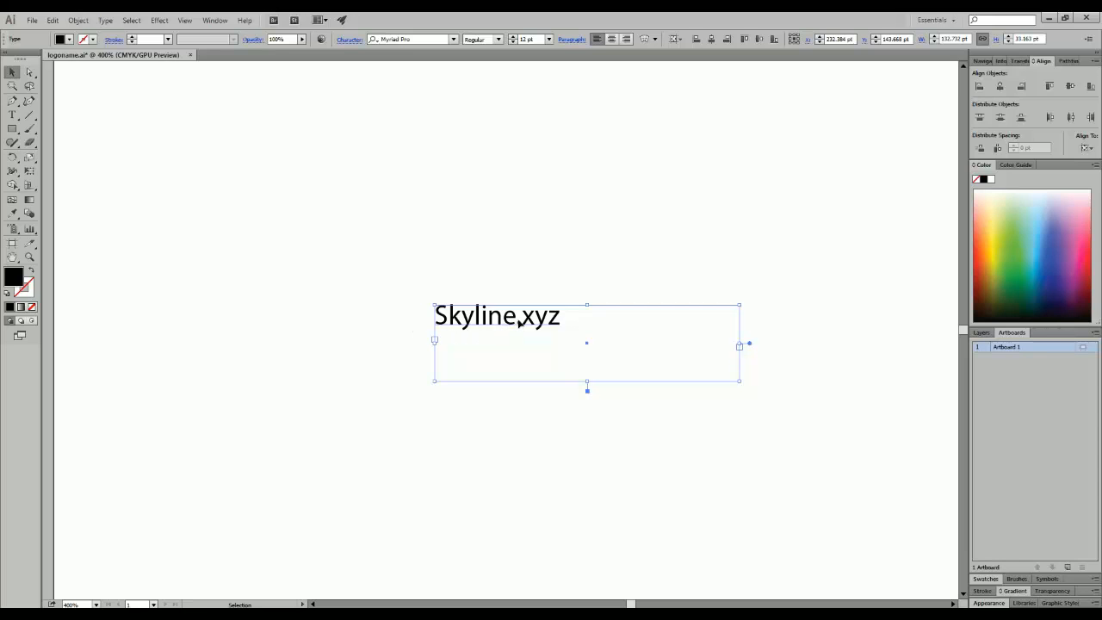
{"action": "left_click", "coordinate": [564, 321]}
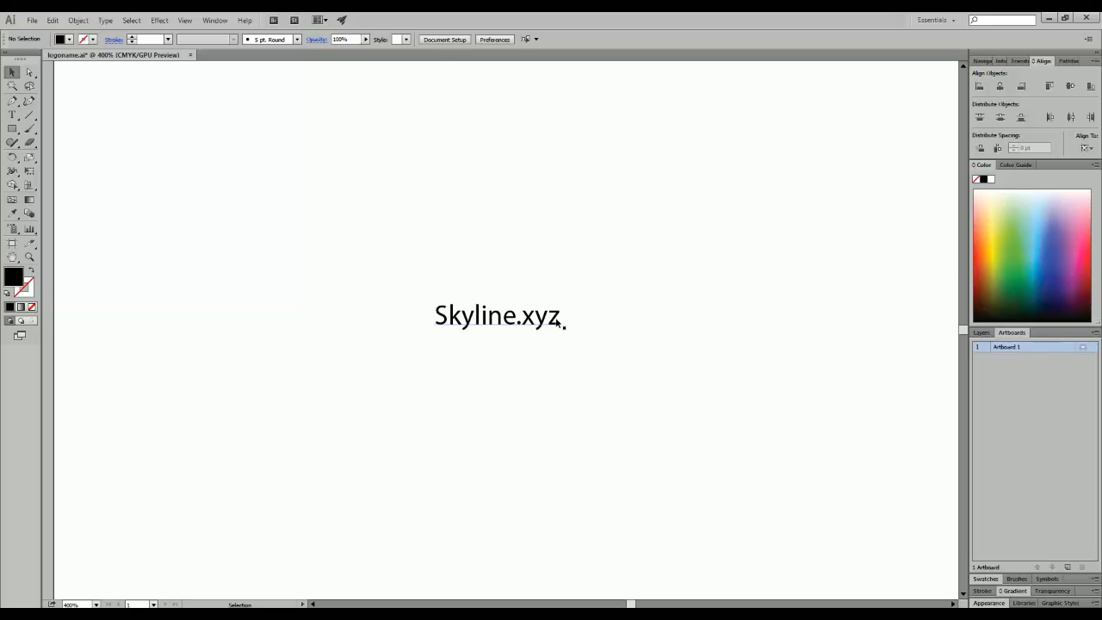
Set the "Skyline.xyz" text to 60 pt and enlarge its frame to about 305 by 96.5 pt.
{"action": "left_click", "coordinate": [546, 317]}
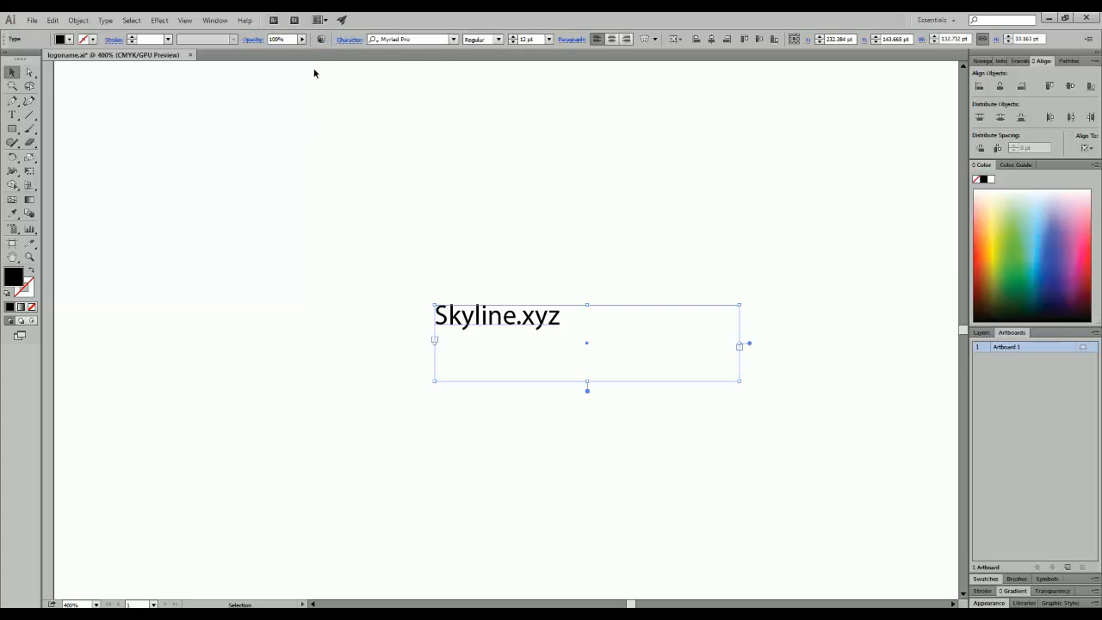
{"action": "left_click", "coordinate": [549, 40]}
{"action": "left_click", "coordinate": [560, 232]}
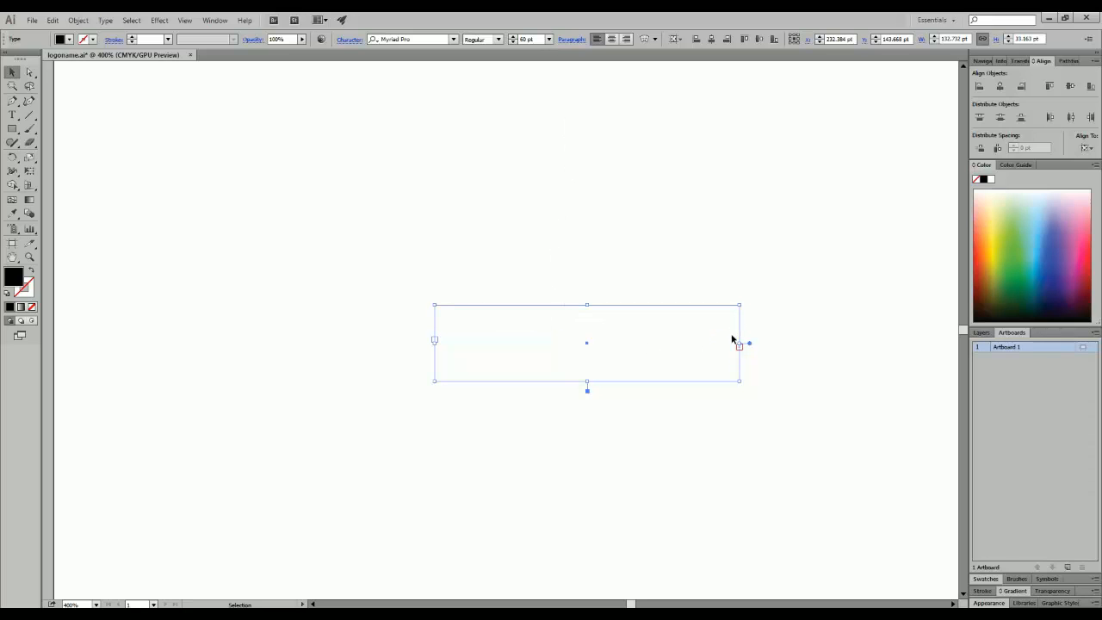
{"action": "left_click_drag", "start_coordinate": [434, 340], "coordinate": [152, 342]}
{"action": "left_click_drag", "start_coordinate": [447, 305], "coordinate": [445, 160]}
{"action": "left_click_drag", "start_coordinate": [743, 270], "coordinate": [603, 269]}
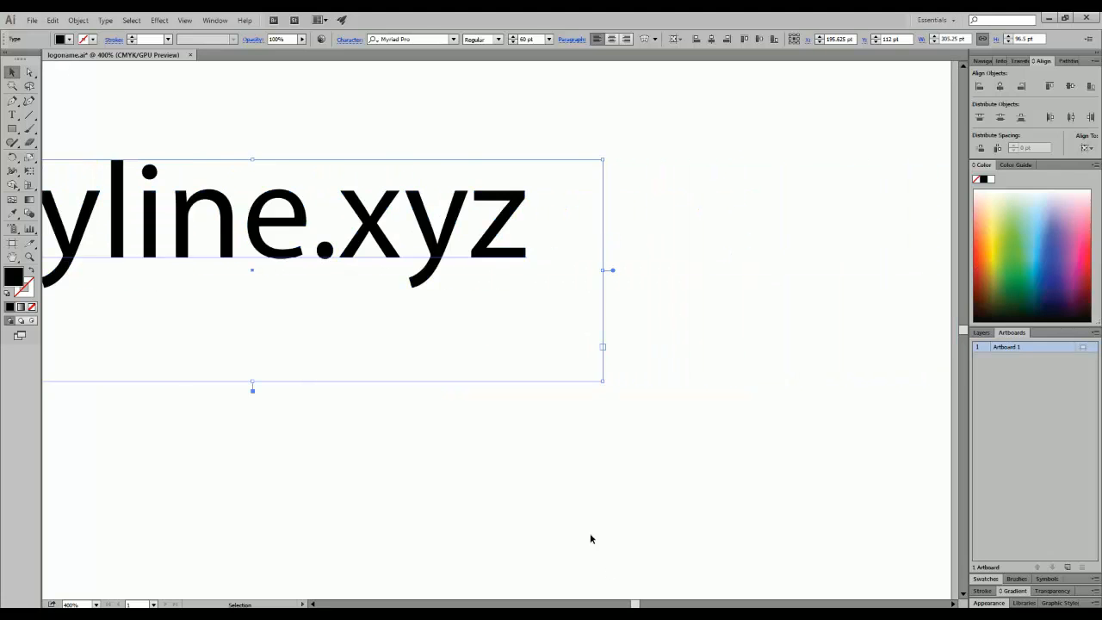
Centre the "Skyline.xyz" text frame on the artboard at X 250 pt, Y 150 pt.
{"action": "mouse_move", "coordinate": [633, 604]}
{"action": "left_mouse_down"}
{"action": "mouse_move", "coordinate": [611, 604]}
{"action": "mouse_move", "coordinate": [627, 603]}
{"action": "left_mouse_up"}
{"action": "left_click_drag", "start_coordinate": [533, 240], "coordinate": [575, 264]}
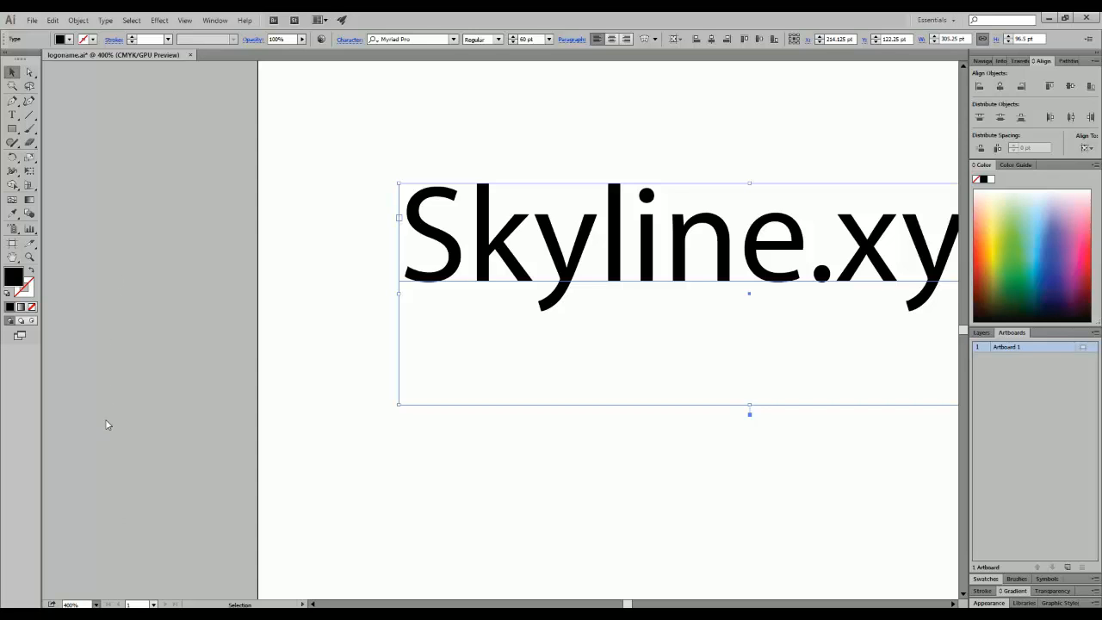
{"action": "key", "text": "ctrl+1"}
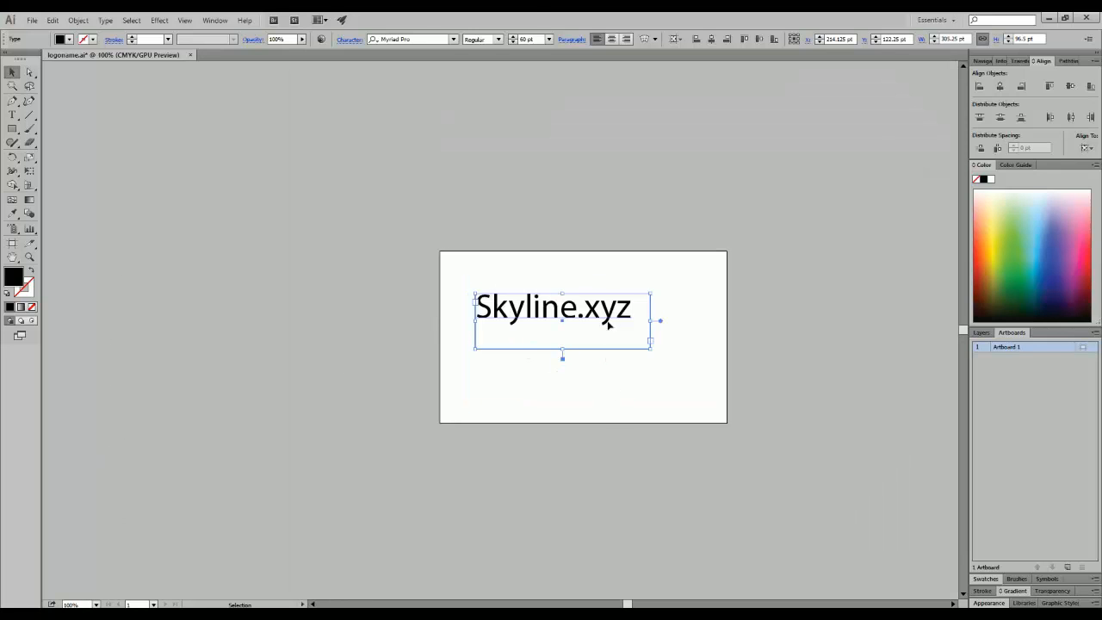
{"action": "left_click_drag", "start_coordinate": [620, 305], "coordinate": [641, 321]}
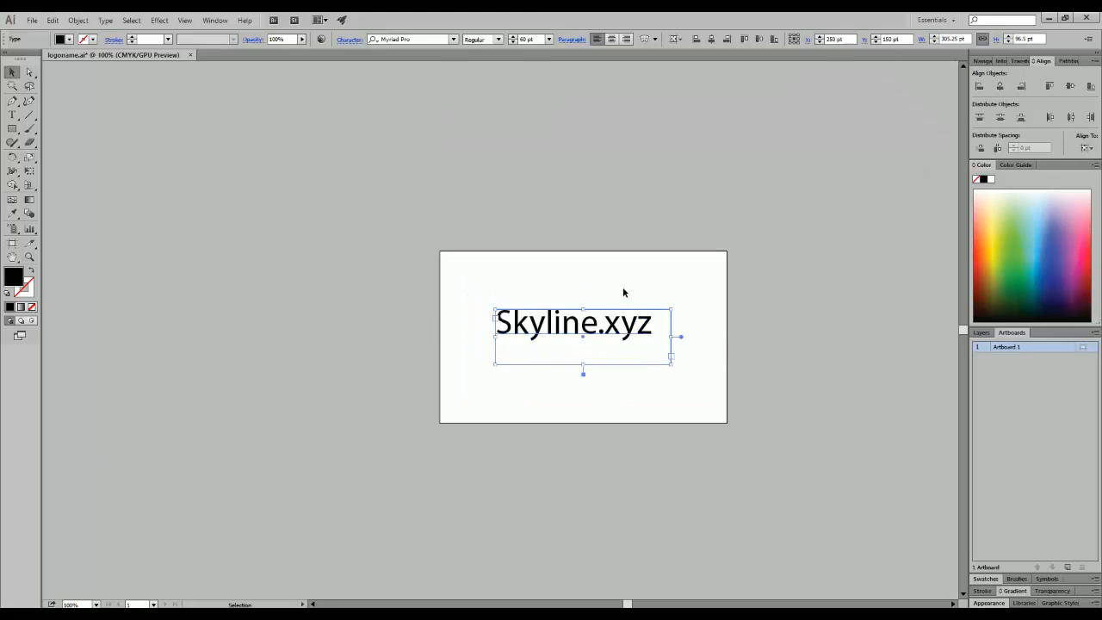
{"action": "left_click", "coordinate": [622, 291]}
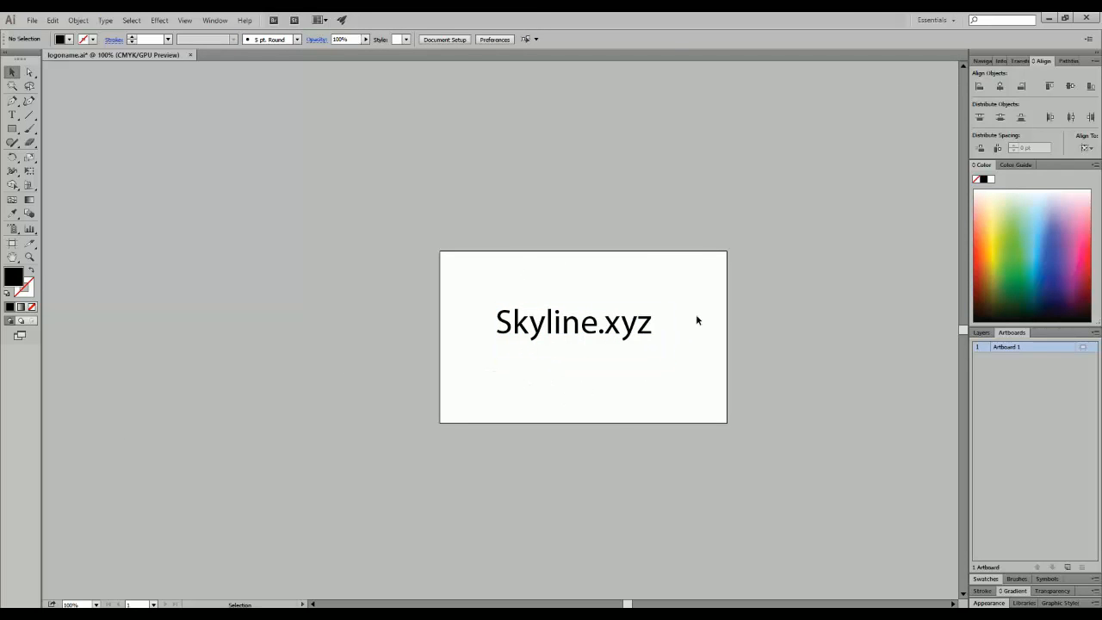
Enlarge the artboard to 1000 pt wide and double its height.
{"action": "left_click", "coordinate": [1084, 347]}
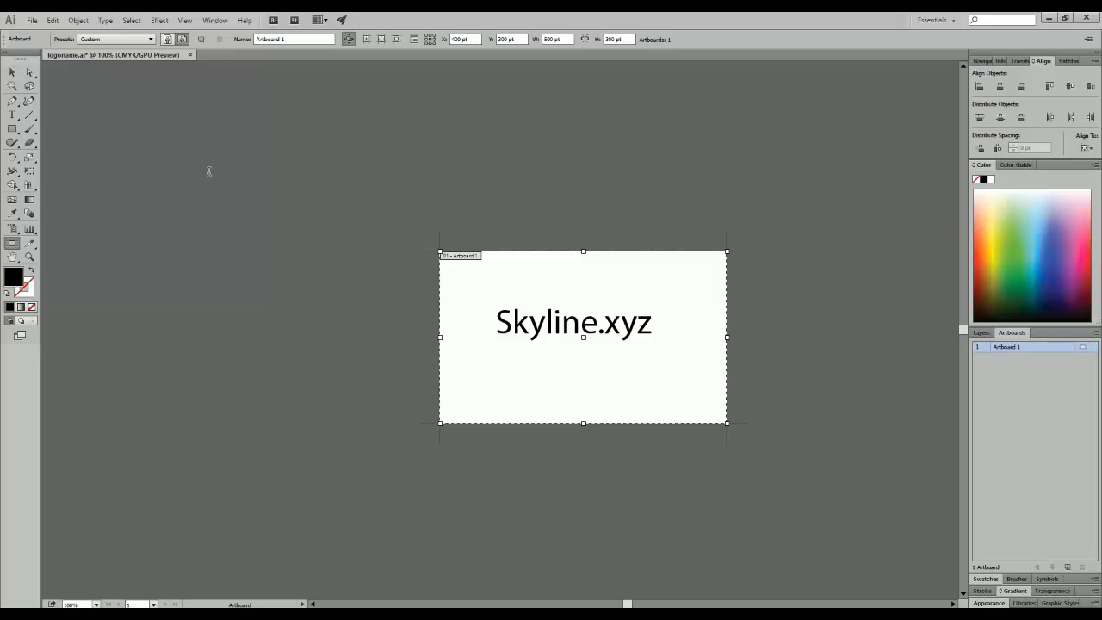
{"action": "key", "text": "ctrl+z"}
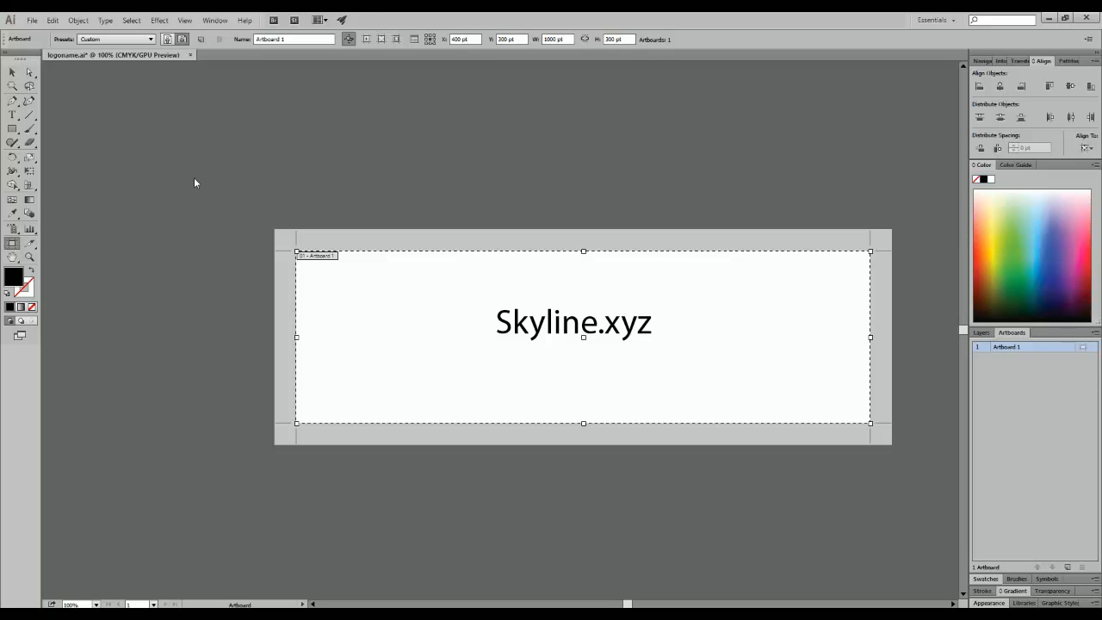
{"action": "key", "text": "ctrl+z"}
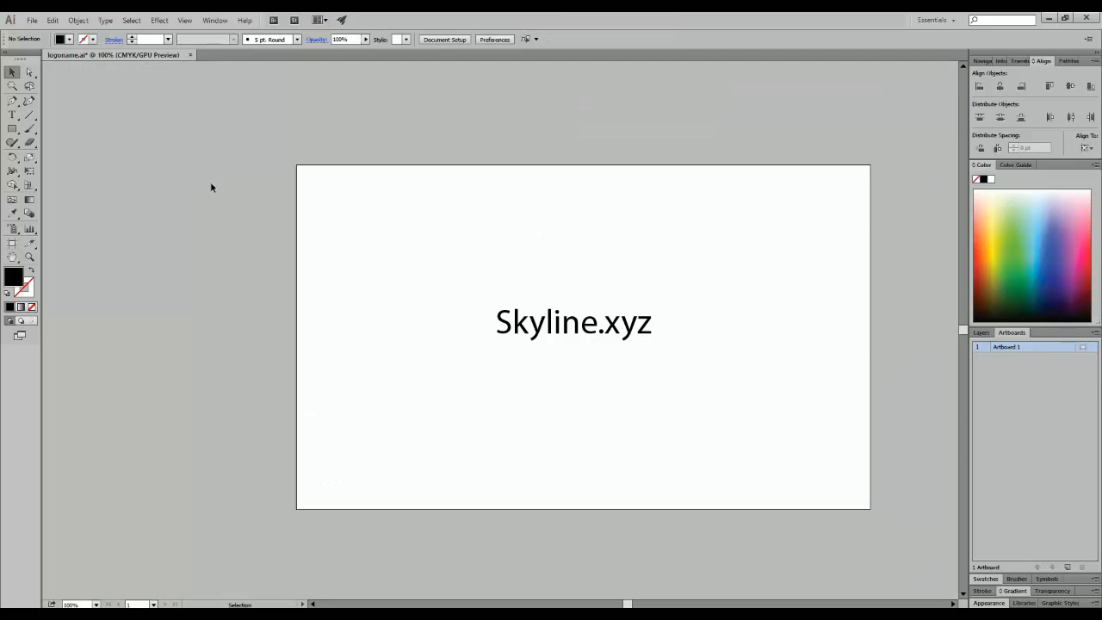
Move the "Skyline.xyz" text into the upper-left part of the enlarged artboard and deselect it.
{"action": "left_click", "coordinate": [529, 323]}
{"action": "left_click_drag", "start_coordinate": [529, 323], "coordinate": [461, 251]}
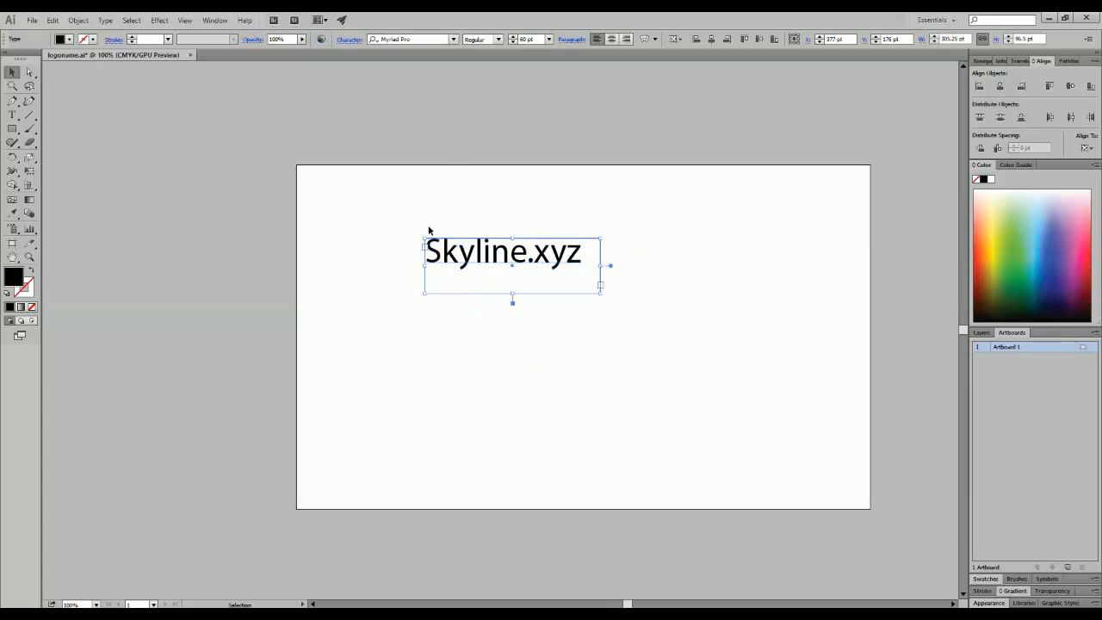
{"action": "left_click", "coordinate": [423, 223]}
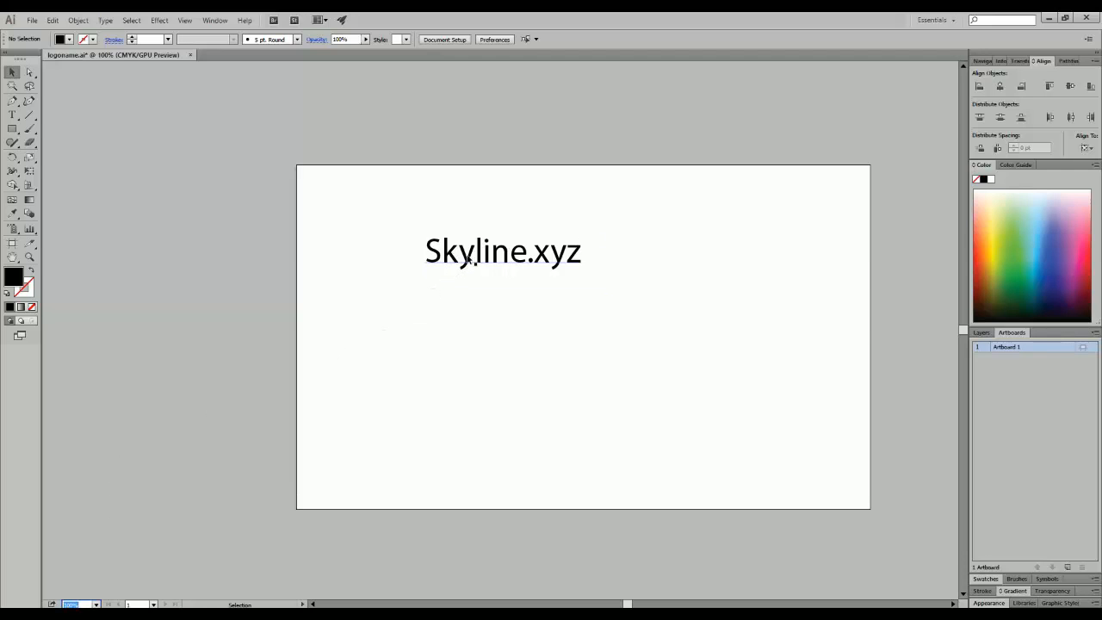
{"action": "left_click_drag", "start_coordinate": [470, 261], "coordinate": [445, 274]}
{"action": "left_click", "coordinate": [449, 335]}
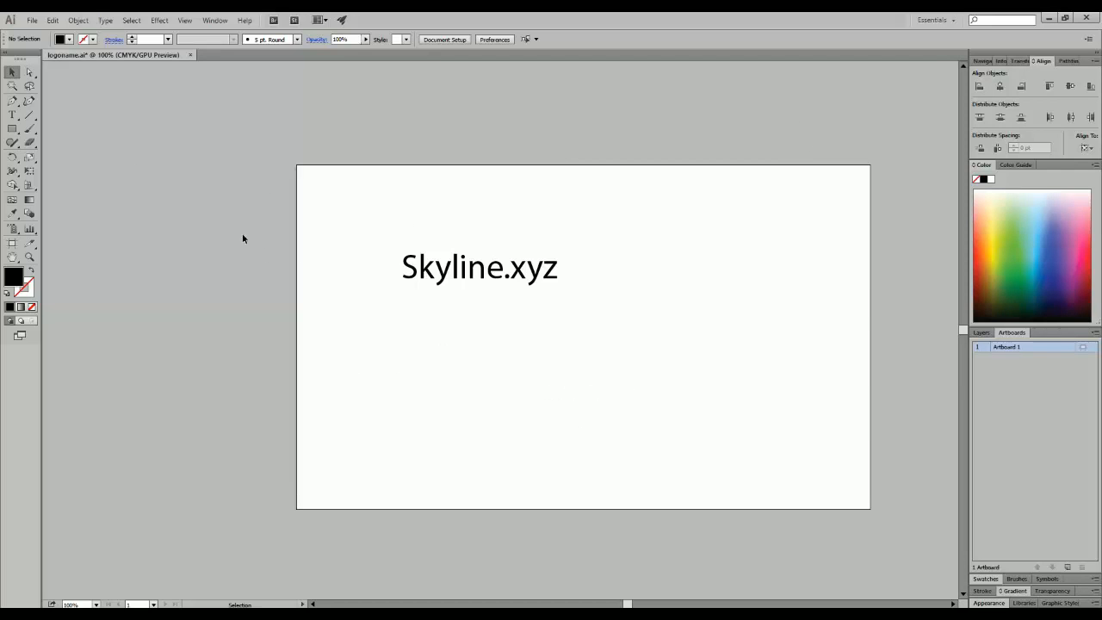
Sketch a closed city skyline outline with the Paintbrush, with scribbled lettering inside and a diagonal line ending in a small circle above.
{"action": "left_click", "coordinate": [29, 128]}
{"action": "mouse_move", "coordinate": [484, 436]}
{"action": "left_mouse_down"}
{"action": "mouse_move", "coordinate": [749, 453]}
{"action": "mouse_move", "coordinate": [746, 382]}
{"action": "mouse_move", "coordinate": [723, 383]}
{"action": "mouse_move", "coordinate": [710, 303]}
{"action": "mouse_move", "coordinate": [685, 310]}
{"action": "mouse_move", "coordinate": [690, 375]}
{"action": "mouse_move", "coordinate": [658, 375]}
{"action": "mouse_move", "coordinate": [657, 333]}
{"action": "mouse_move", "coordinate": [635, 334]}
{"action": "mouse_move", "coordinate": [630, 367]}
{"action": "mouse_move", "coordinate": [606, 366]}
{"action": "mouse_move", "coordinate": [604, 313]}
{"action": "mouse_move", "coordinate": [581, 285]}
{"action": "mouse_move", "coordinate": [553, 315]}
{"action": "mouse_move", "coordinate": [552, 372]}
{"action": "mouse_move", "coordinate": [519, 374]}
{"action": "mouse_move", "coordinate": [518, 348]}
{"action": "mouse_move", "coordinate": [474, 349]}
{"action": "mouse_move", "coordinate": [484, 436]}
{"action": "left_mouse_up"}
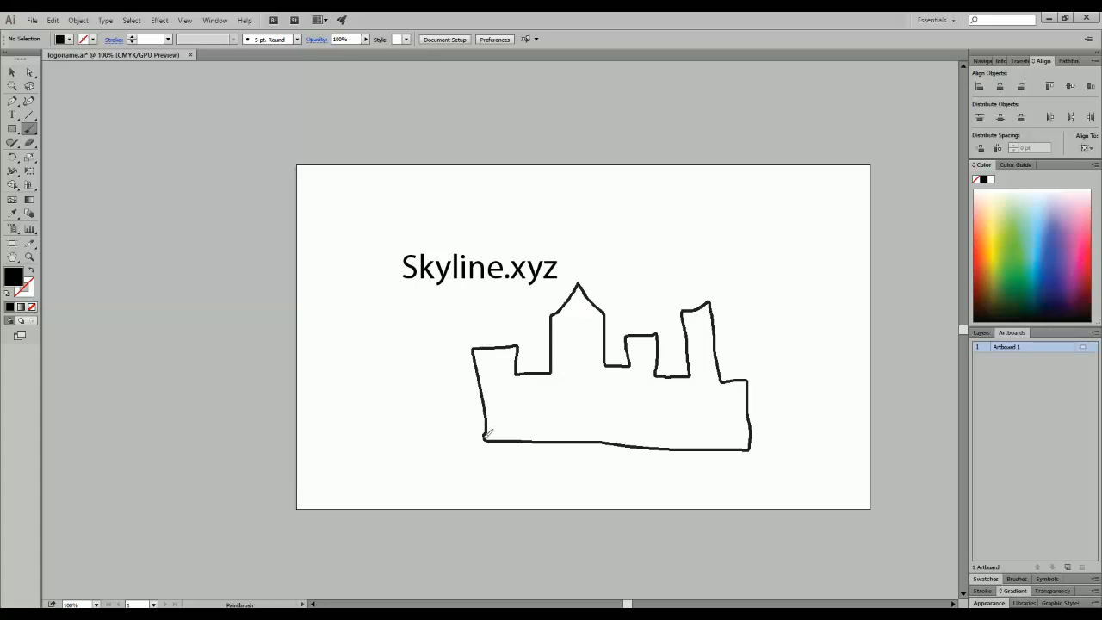
{"action": "mouse_move", "coordinate": [507, 385]}
{"action": "left_mouse_down"}
{"action": "mouse_move", "coordinate": [541, 398]}
{"action": "mouse_move", "coordinate": [575, 392]}
{"action": "mouse_move", "coordinate": [602, 410]}
{"action": "mouse_move", "coordinate": [663, 399]}
{"action": "mouse_move", "coordinate": [645, 410]}
{"action": "left_mouse_up"}
{"action": "mouse_move", "coordinate": [726, 421]}
{"action": "left_mouse_down"}
{"action": "mouse_move", "coordinate": [698, 422]}
{"action": "mouse_move", "coordinate": [694, 411]}
{"action": "mouse_move", "coordinate": [691, 423]}
{"action": "mouse_move", "coordinate": [716, 424]}
{"action": "left_mouse_up"}
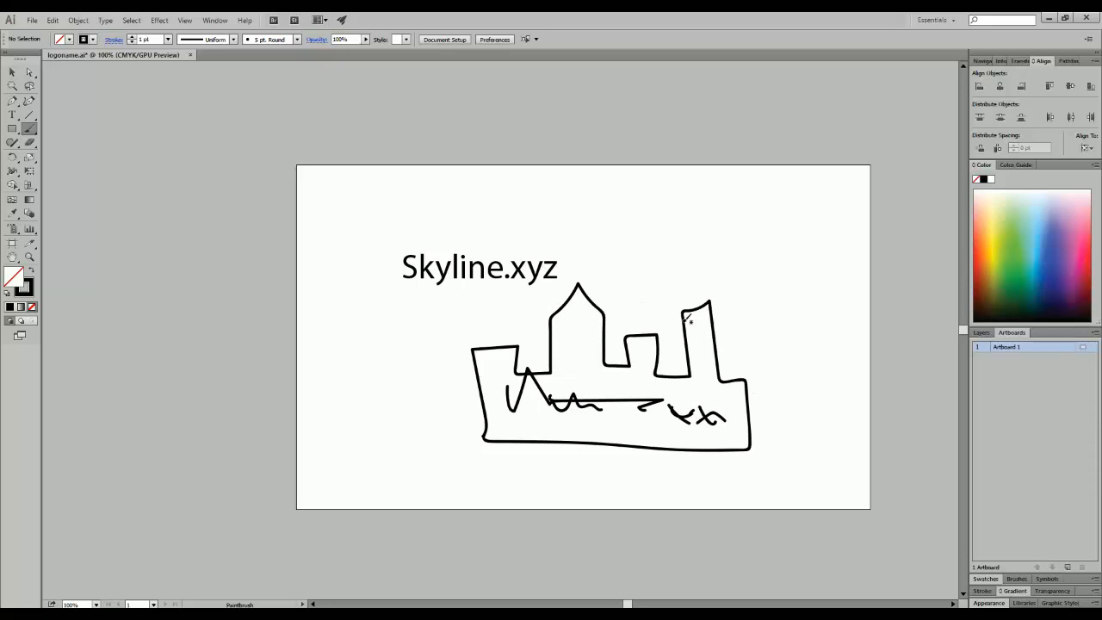
{"action": "mouse_move", "coordinate": [618, 290]}
{"action": "left_mouse_down"}
{"action": "mouse_move", "coordinate": [773, 193]}
{"action": "mouse_move", "coordinate": [763, 192]}
{"action": "left_mouse_up"}
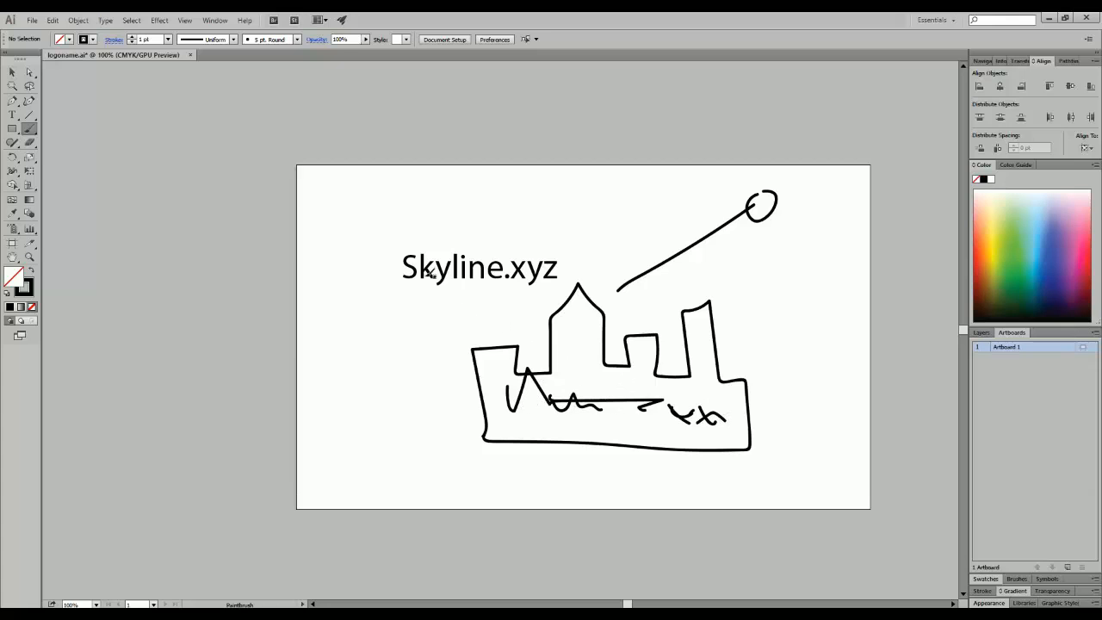
Try the "Skyline.xyz" text inside the skyline sketch, return it above the sketch, and shift the horizontal brush stroke upward.
{"action": "left_click", "coordinate": [12, 72]}
{"action": "left_click", "coordinate": [463, 269]}
{"action": "mouse_move", "coordinate": [463, 269]}
{"action": "left_mouse_down"}
{"action": "mouse_move", "coordinate": [599, 409]}
{"action": "mouse_move", "coordinate": [597, 353]}
{"action": "left_mouse_up"}
{"action": "left_click_drag", "start_coordinate": [582, 403], "coordinate": [453, 251]}
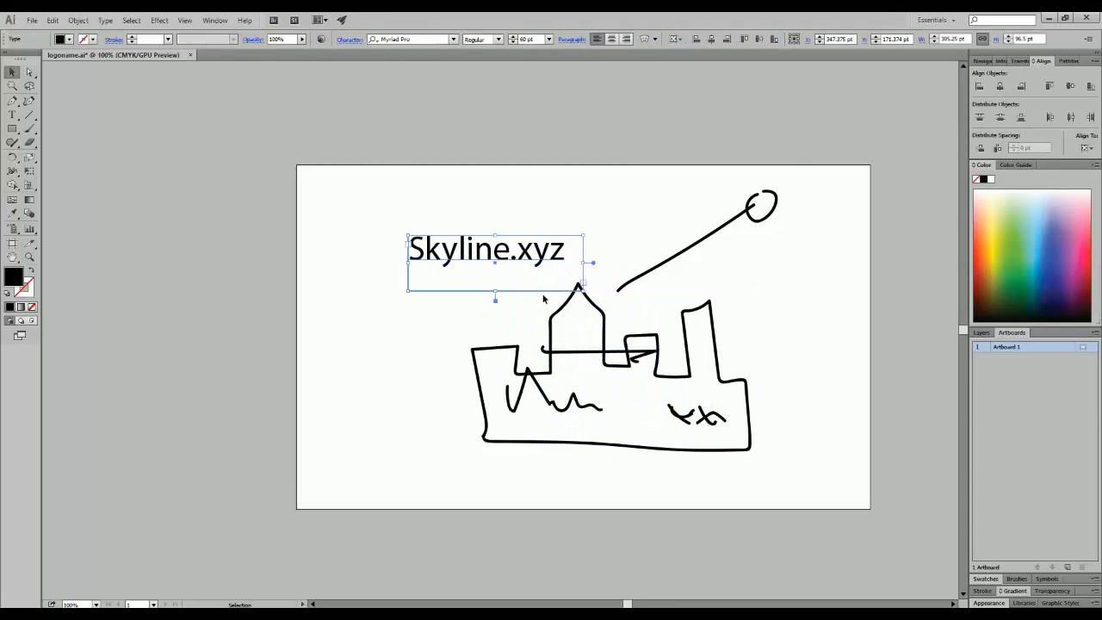
Delete all the brush strokes of the skyline sketch and move the "Skyline.xyz" text to the upper-right part of the artboard.
{"action": "left_click", "coordinate": [565, 308]}
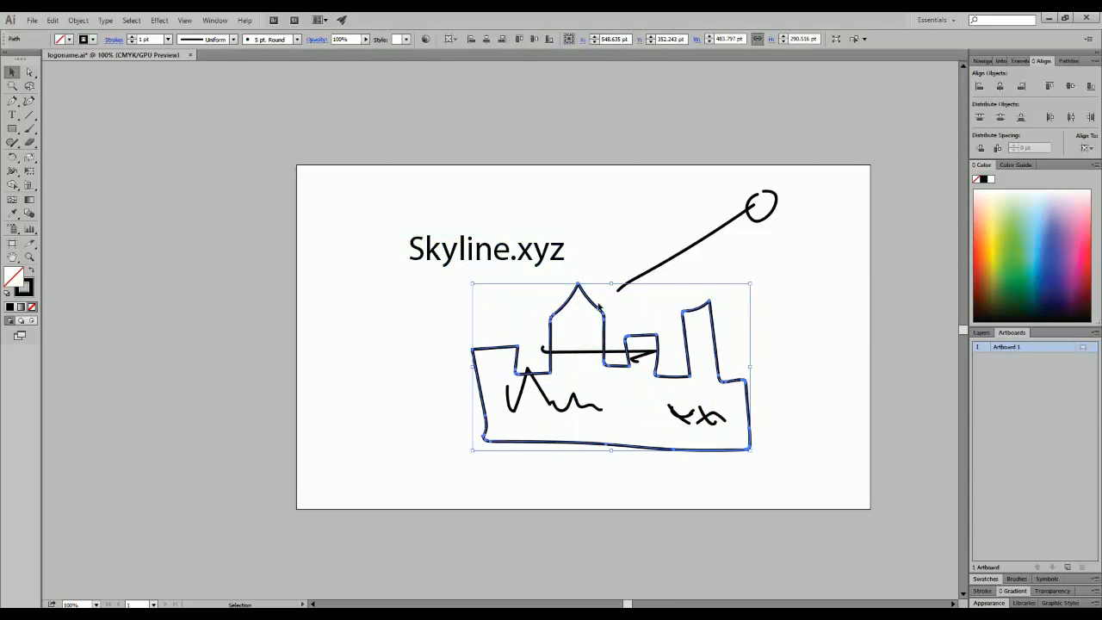
{"action": "left_click", "coordinate": [650, 276]}
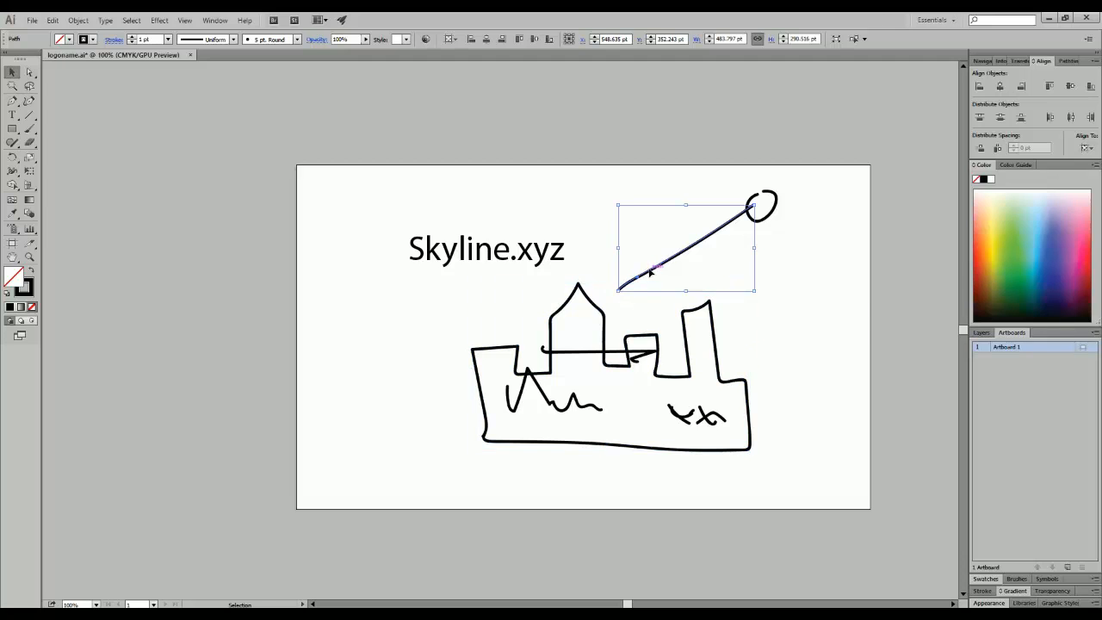
{"action": "left_click", "coordinate": [765, 217], "text": "shift"}
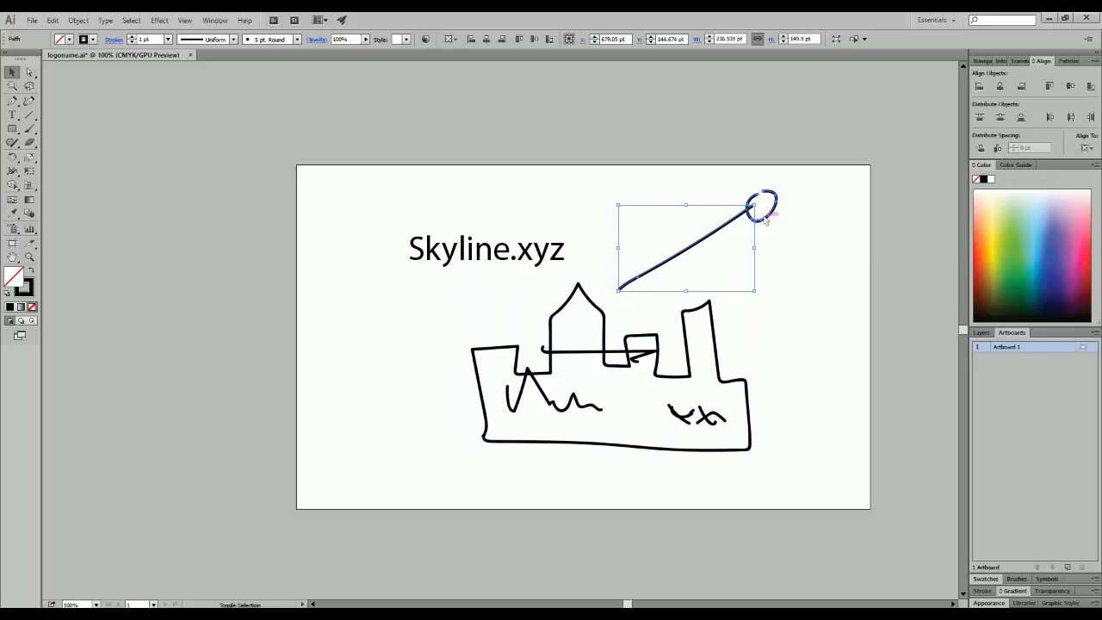
{"action": "left_click", "coordinate": [659, 346], "text": "shift"}
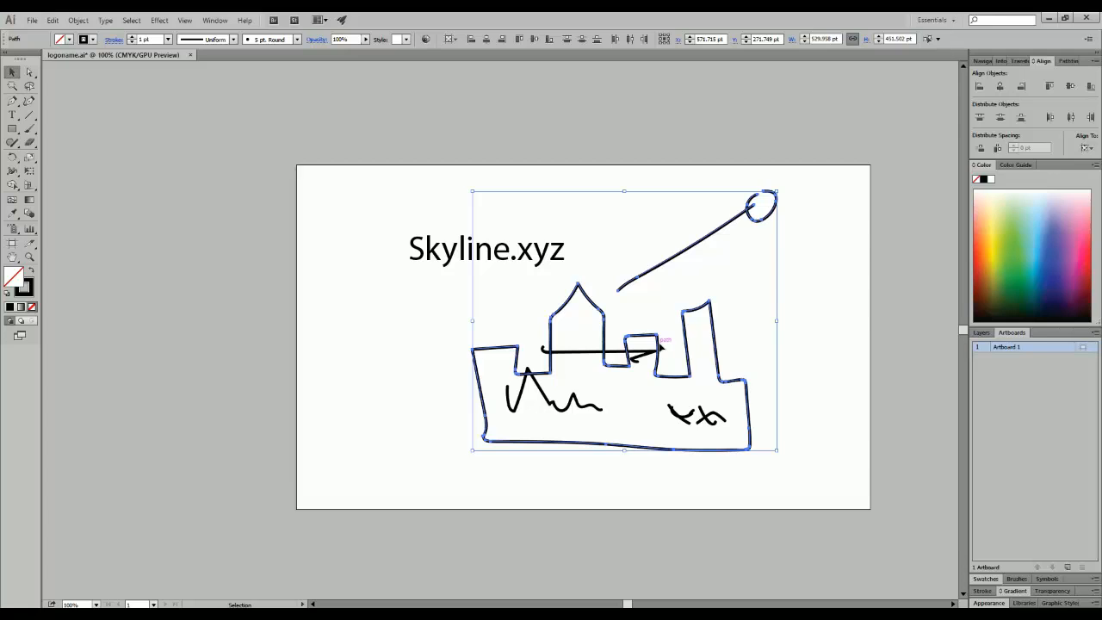
{"action": "key", "text": "Delete"}
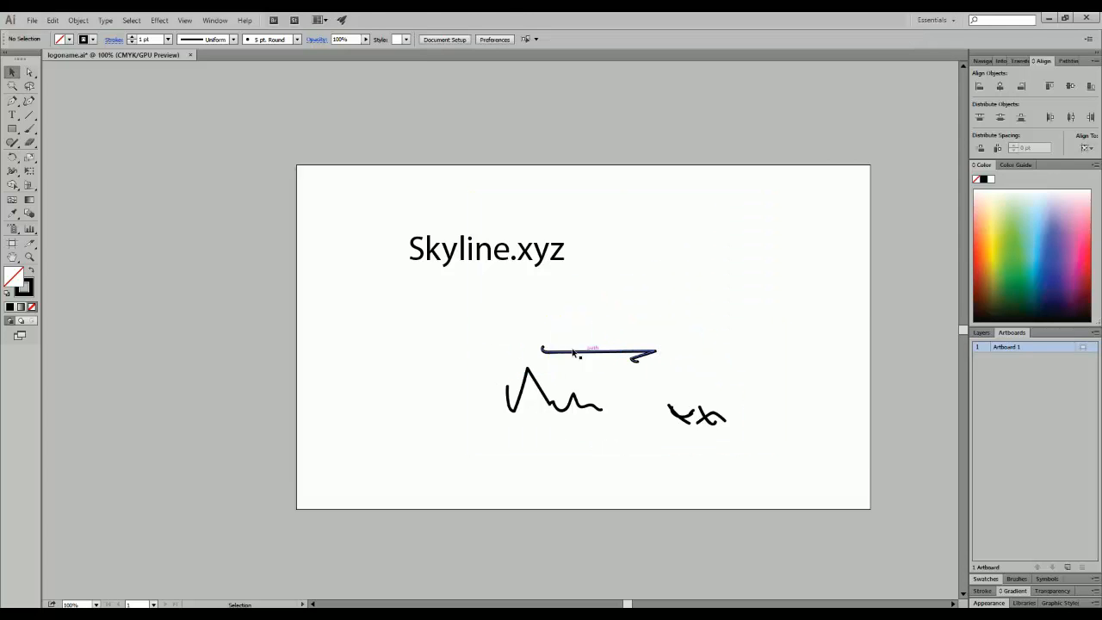
{"action": "mouse_move", "coordinate": [497, 337]}
{"action": "left_mouse_down"}
{"action": "mouse_move", "coordinate": [708, 463]}
{"action": "mouse_move", "coordinate": [747, 462]}
{"action": "left_mouse_up"}
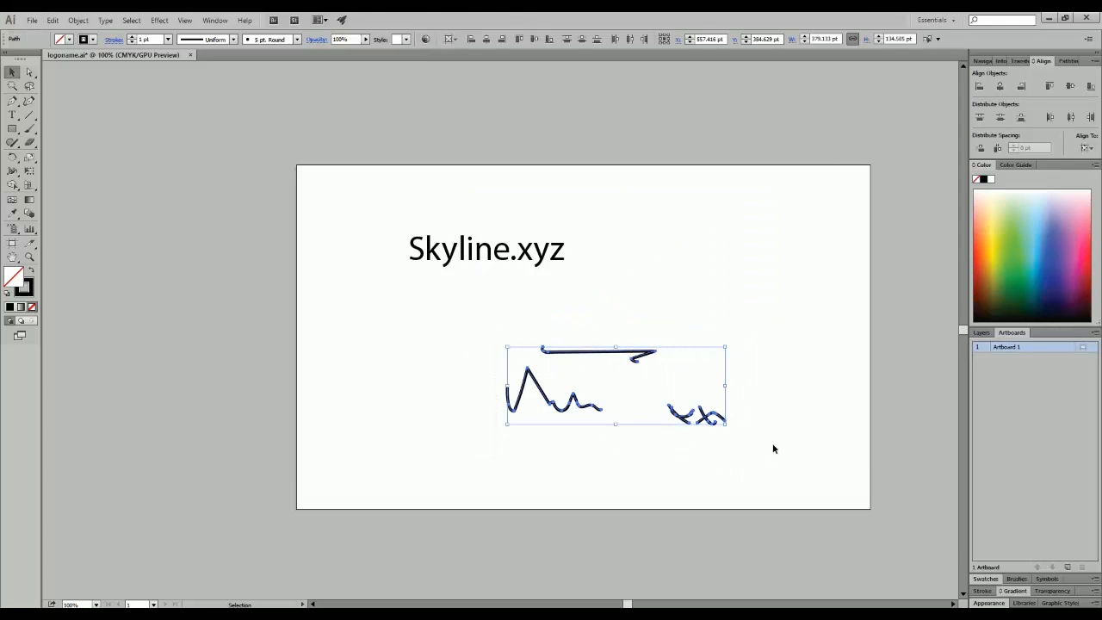
{"action": "key", "text": "Delete"}
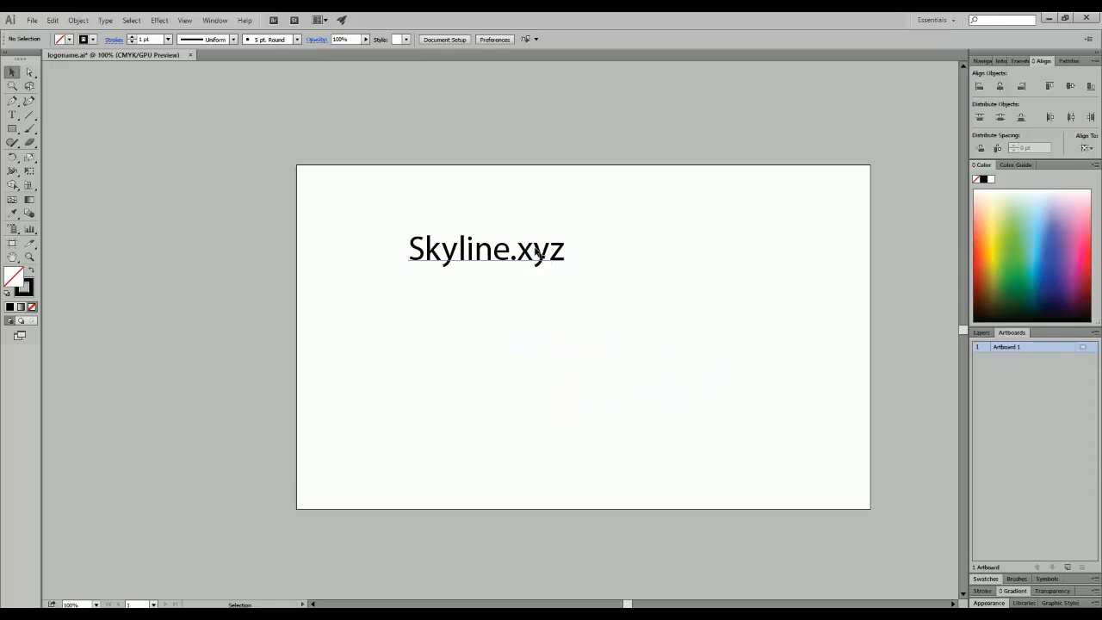
{"action": "left_click_drag", "start_coordinate": [545, 252], "coordinate": [777, 244]}
{"action": "left_click", "coordinate": [610, 353]}
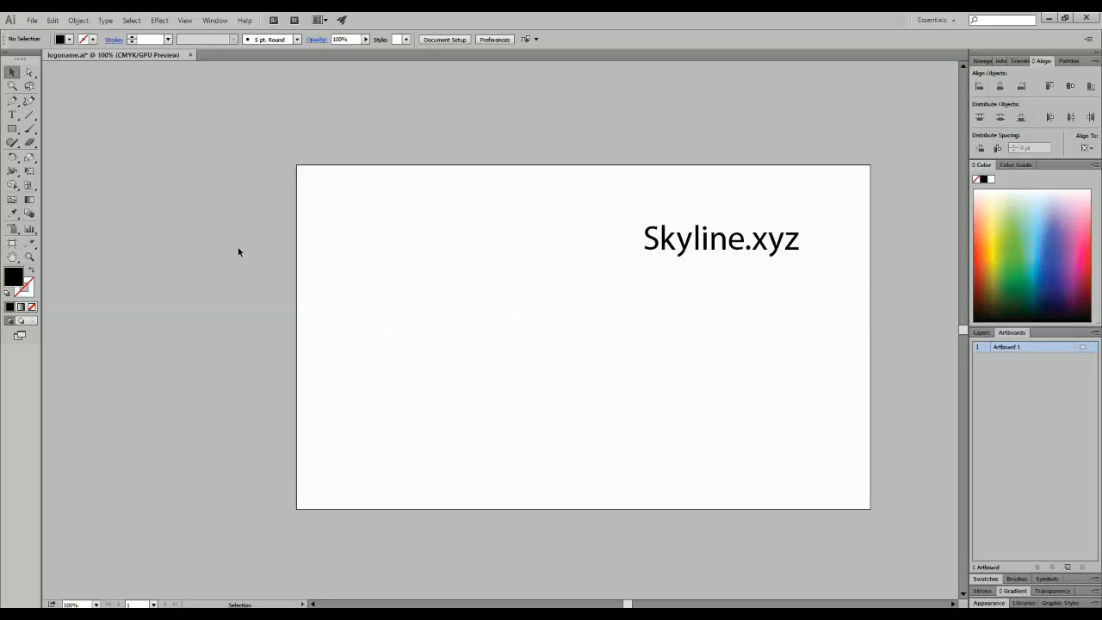
Add a text frame about 497 by 100 pt below "Skyline.xyz" containing "Modern Graphic Design".
{"action": "left_click", "coordinate": [12, 115]}
{"action": "left_click_drag", "start_coordinate": [481, 315], "coordinate": [767, 372]}
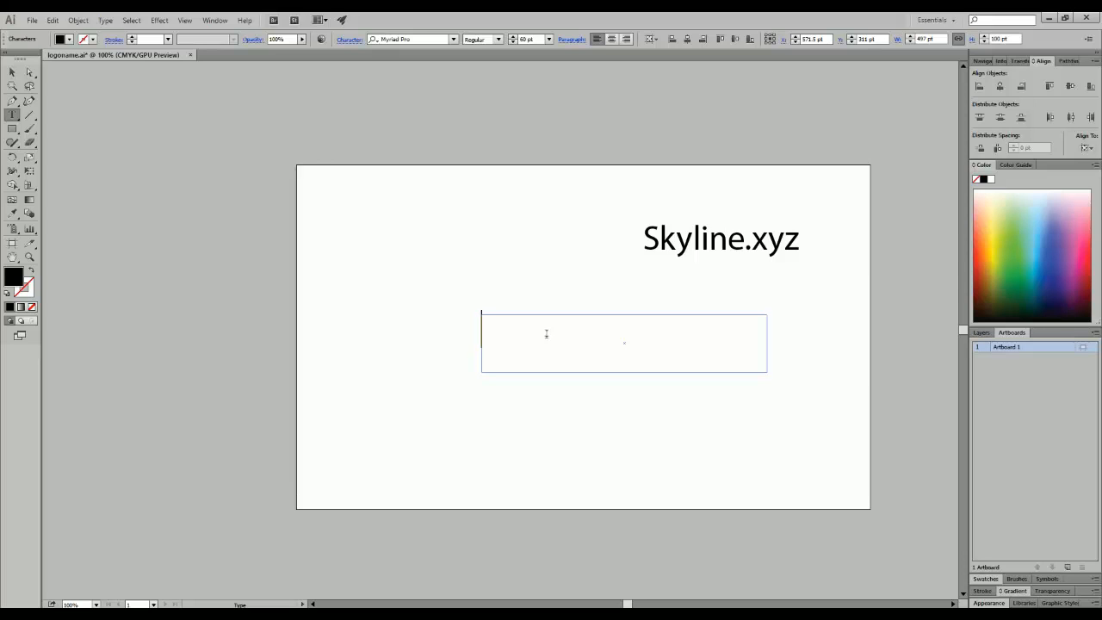
{"action": "type", "text": "Modern"}
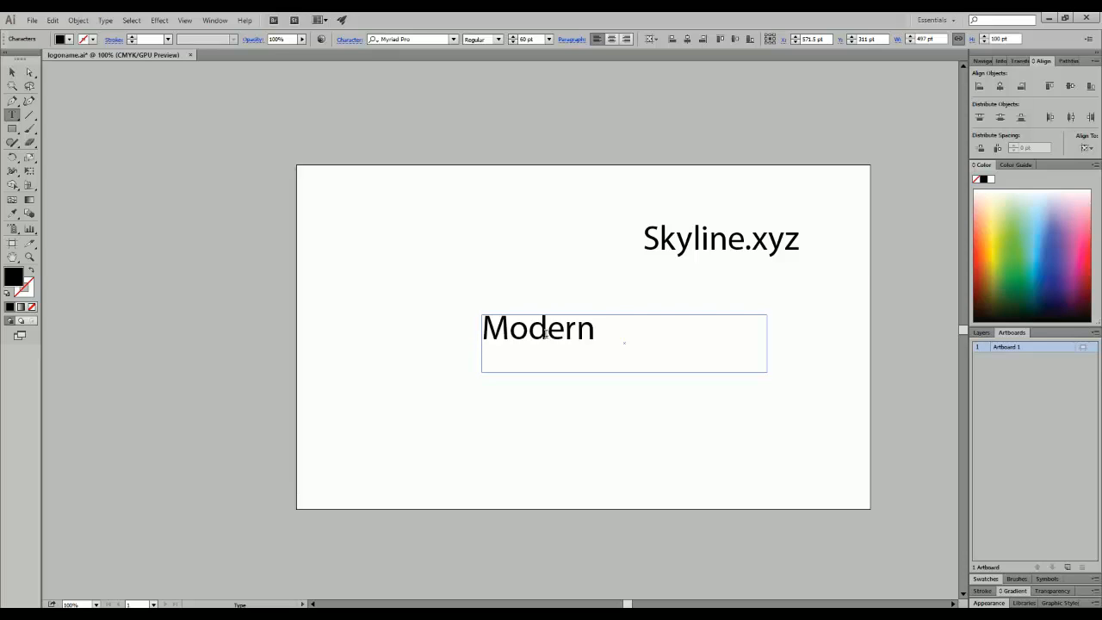
{"action": "type", "text": " Graph"}
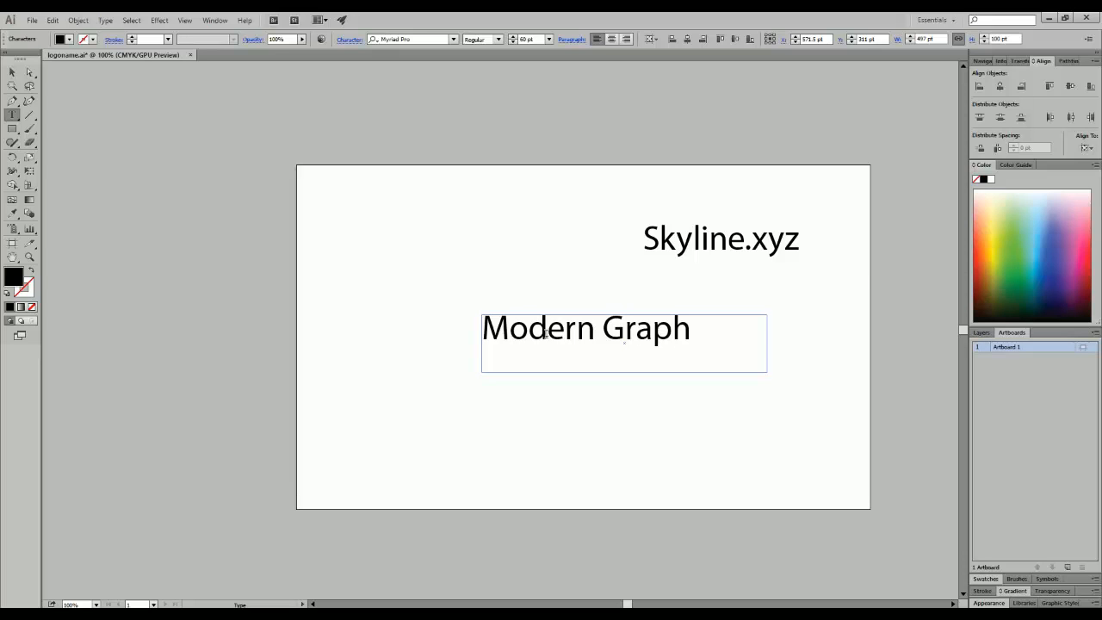
{"action": "type", "text": "icD"}
{"action": "key", "text": "BackSpace"}
Widen the "Modern Graphic Design" frame to about 640 pt and place it in the artboard's upper-left corner.
{"action": "left_click", "coordinate": [12, 73]}
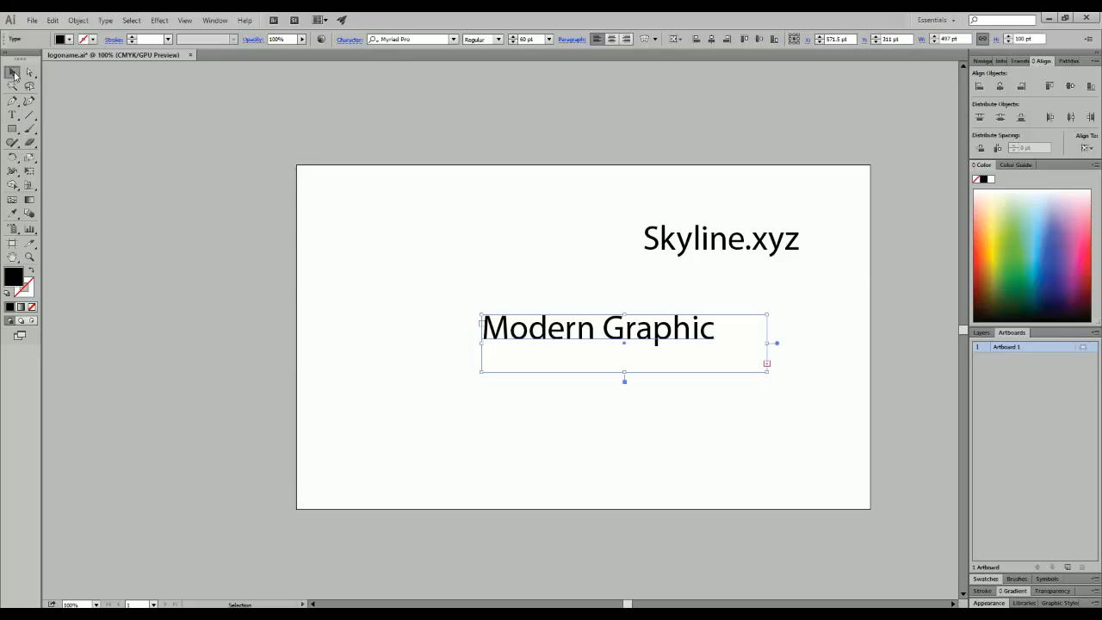
{"action": "left_click_drag", "start_coordinate": [771, 347], "coordinate": [850, 342]}
{"action": "left_click_drag", "start_coordinate": [770, 333], "coordinate": [688, 309]}
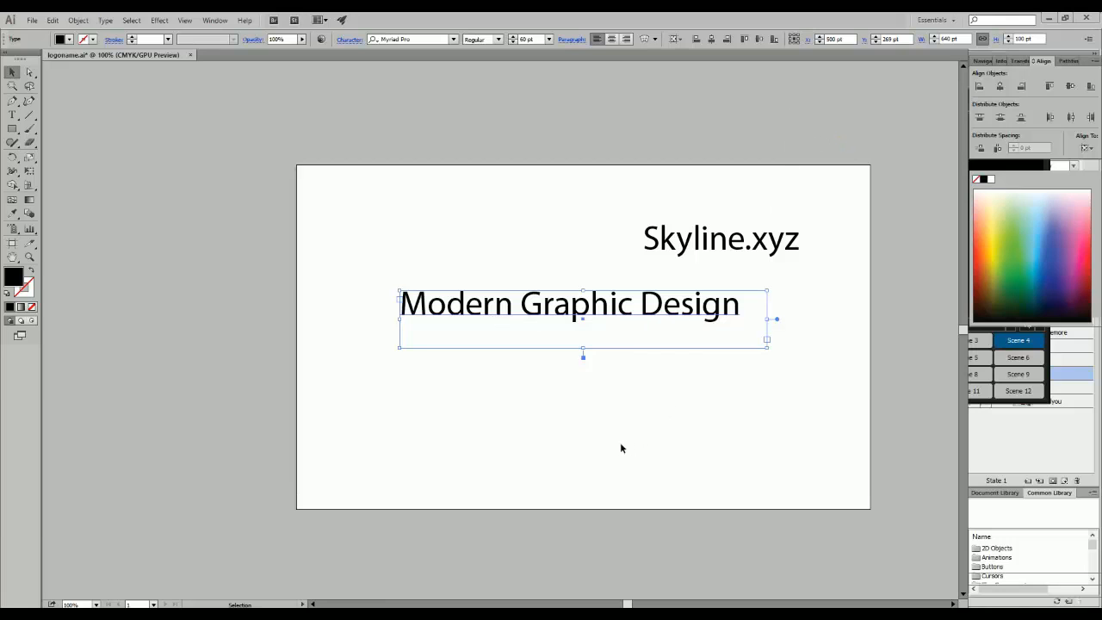
{"action": "left_click_drag", "start_coordinate": [584, 304], "coordinate": [502, 196]}
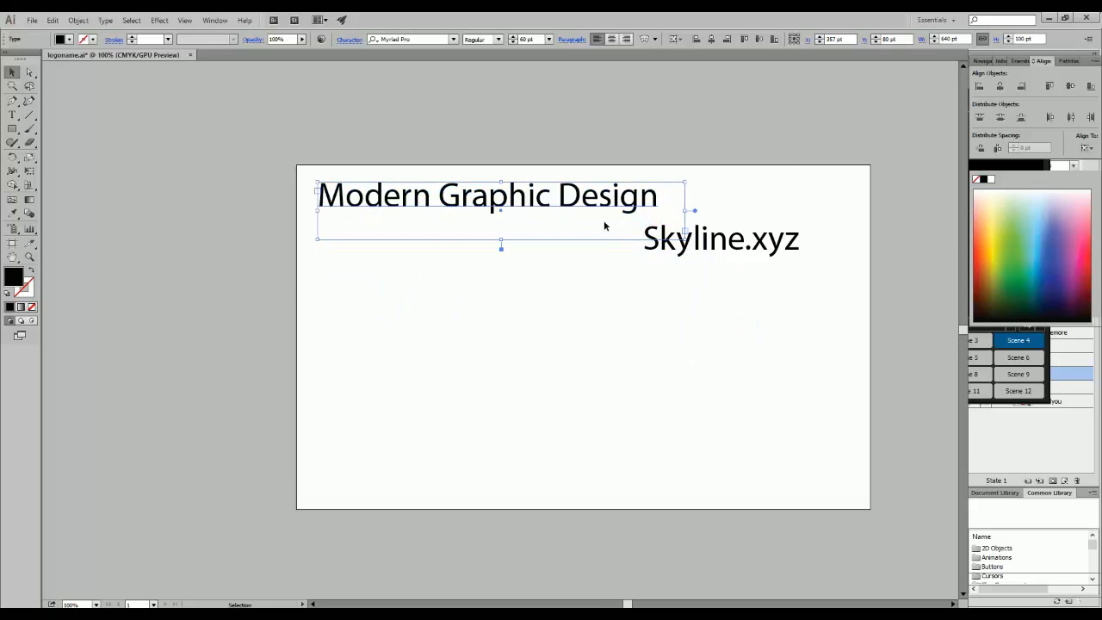
{"action": "left_click", "coordinate": [642, 311]}
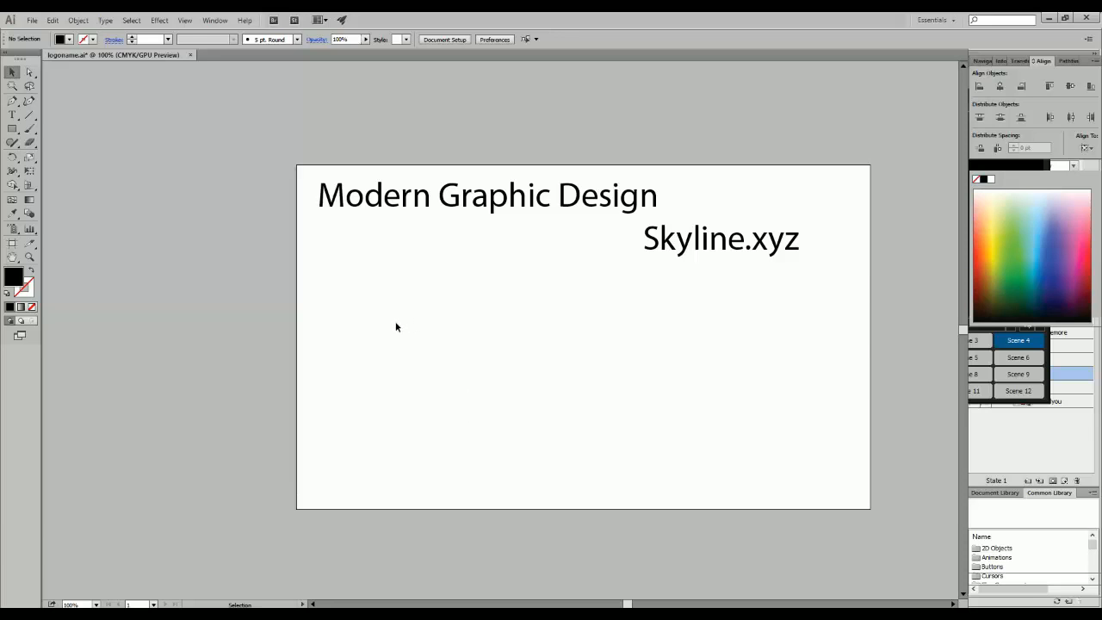
Draw an upright rectangle about 208 by 362 pt with a stroke below the "Modern Graphic Design" text.
{"action": "left_click", "coordinate": [31, 293]}
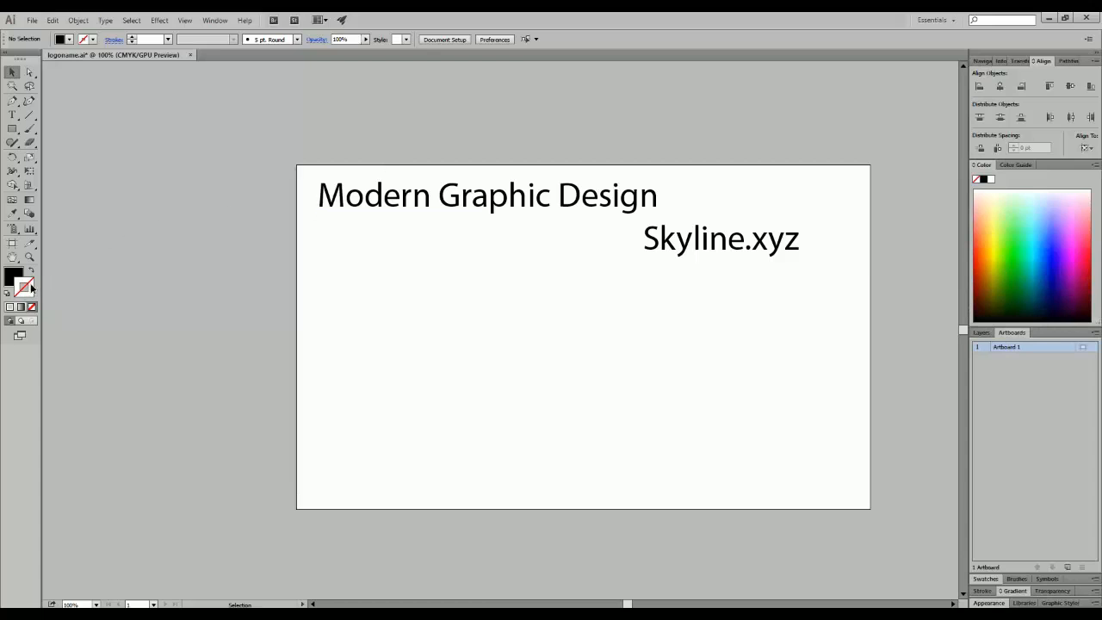
{"action": "left_click", "coordinate": [12, 128]}
{"action": "key", "text": "comma"}
{"action": "left_click_drag", "start_coordinate": [396, 262], "coordinate": [516, 471]}
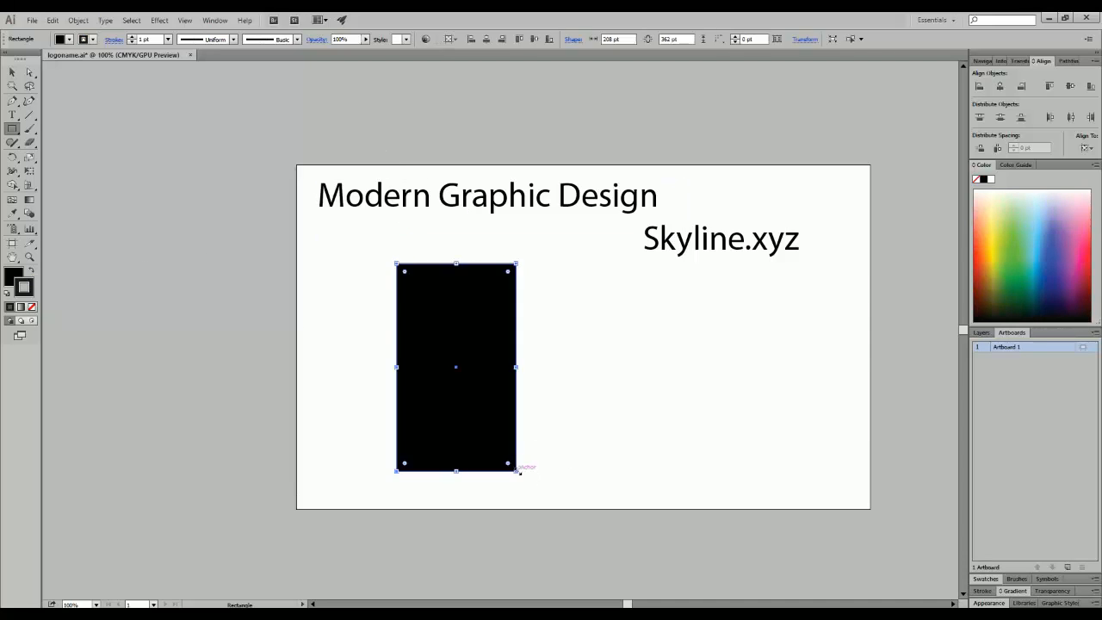
Remove the rectangle's fill and shift it slightly down and toward the artboard's left edge.
{"action": "left_click", "coordinate": [13, 73]}
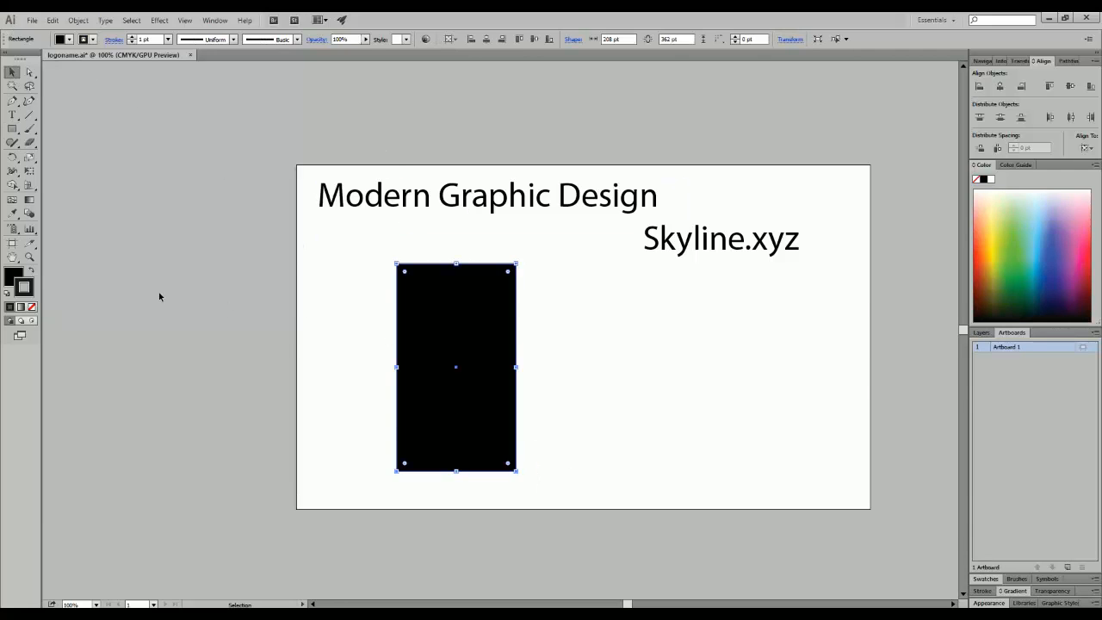
{"action": "left_click", "coordinate": [32, 306]}
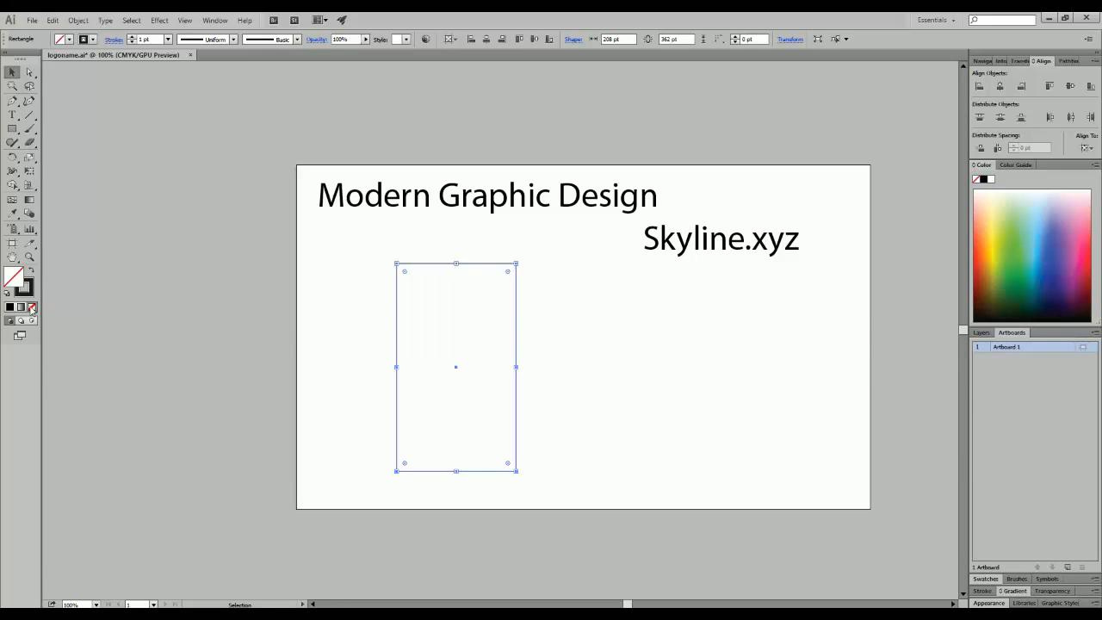
{"action": "left_click", "coordinate": [321, 323]}
{"action": "left_click_drag", "start_coordinate": [397, 326], "coordinate": [351, 340]}
{"action": "left_click", "coordinate": [482, 358]}
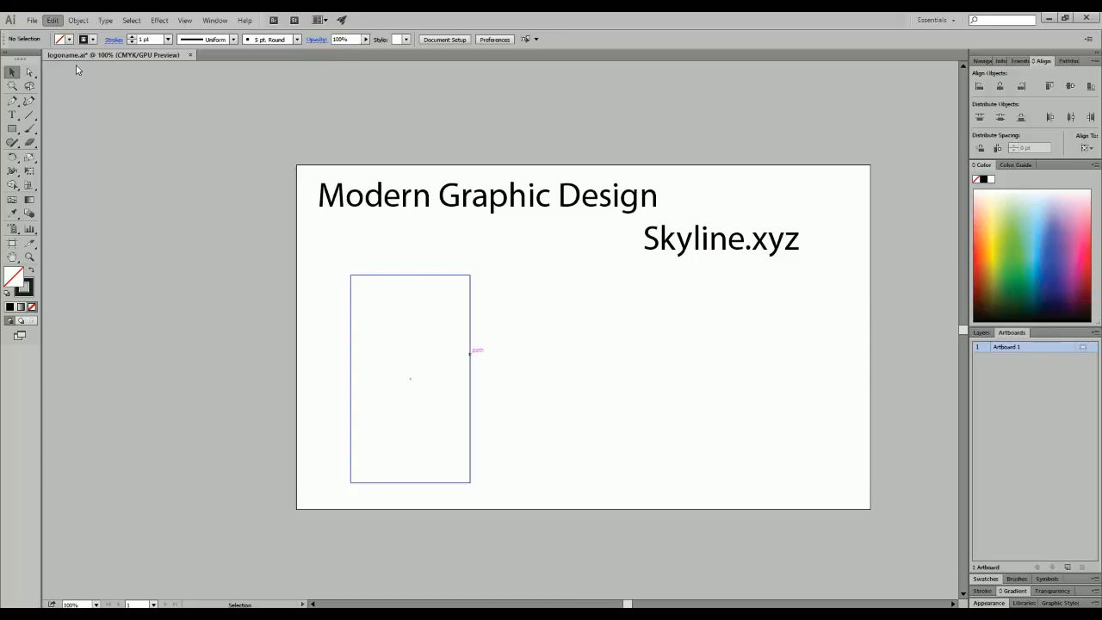
Duplicate the outlined rectangle four times, spreading the copies across the artboard and its left side.
{"action": "left_click", "coordinate": [417, 276]}
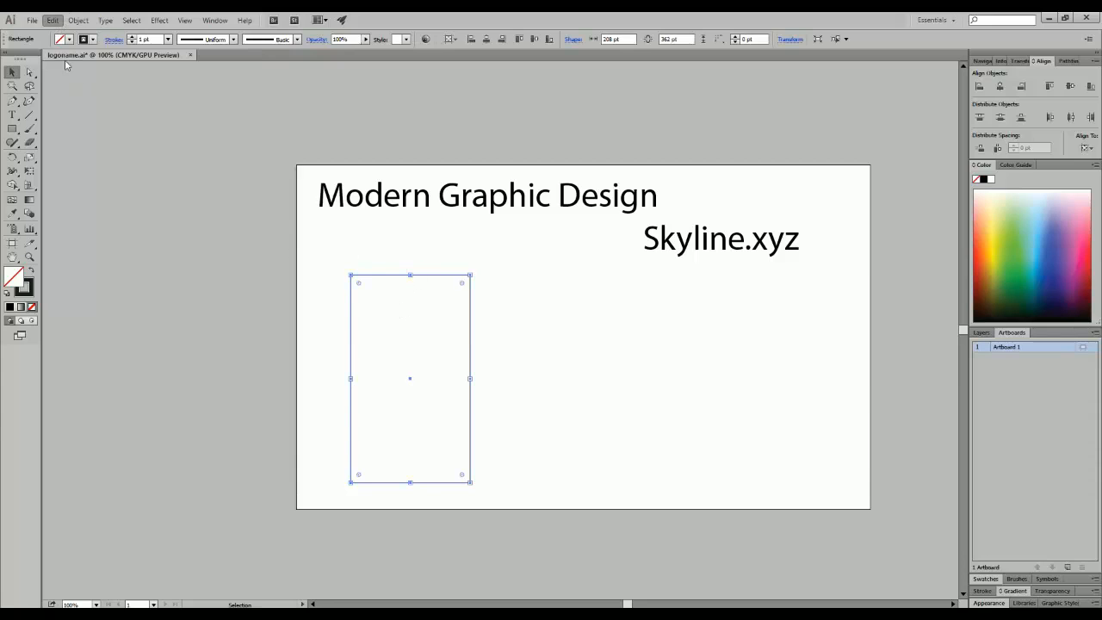
{"action": "key", "text": "ctrl+v"}
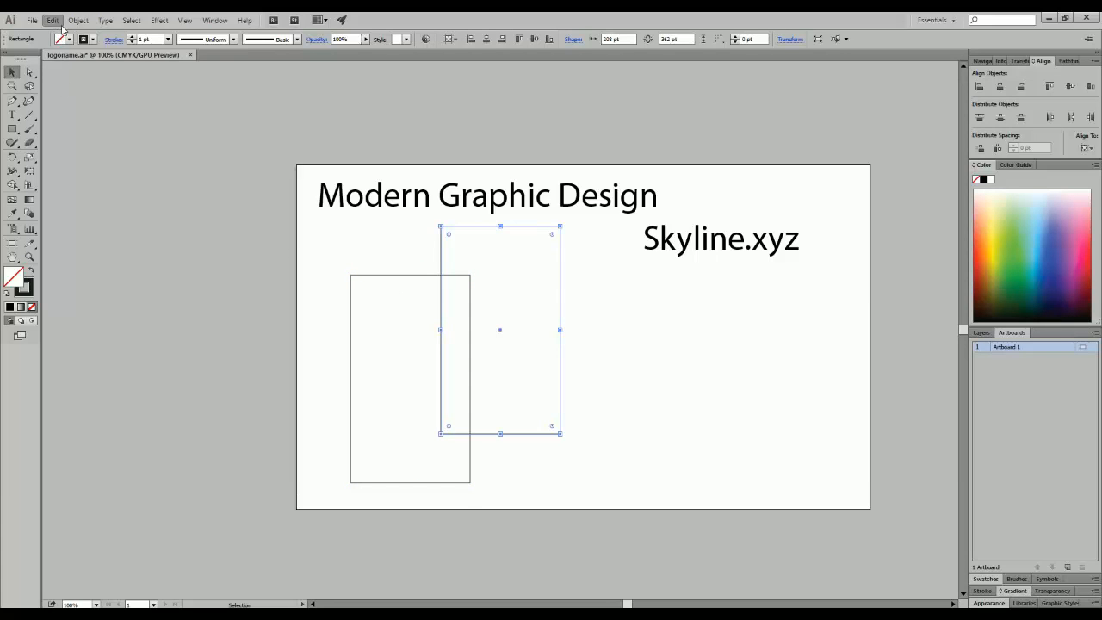
{"action": "left_click_drag", "start_coordinate": [560, 297], "coordinate": [805, 347]}
{"action": "left_click_drag", "start_coordinate": [561, 315], "coordinate": [659, 358], "text": "alt"}
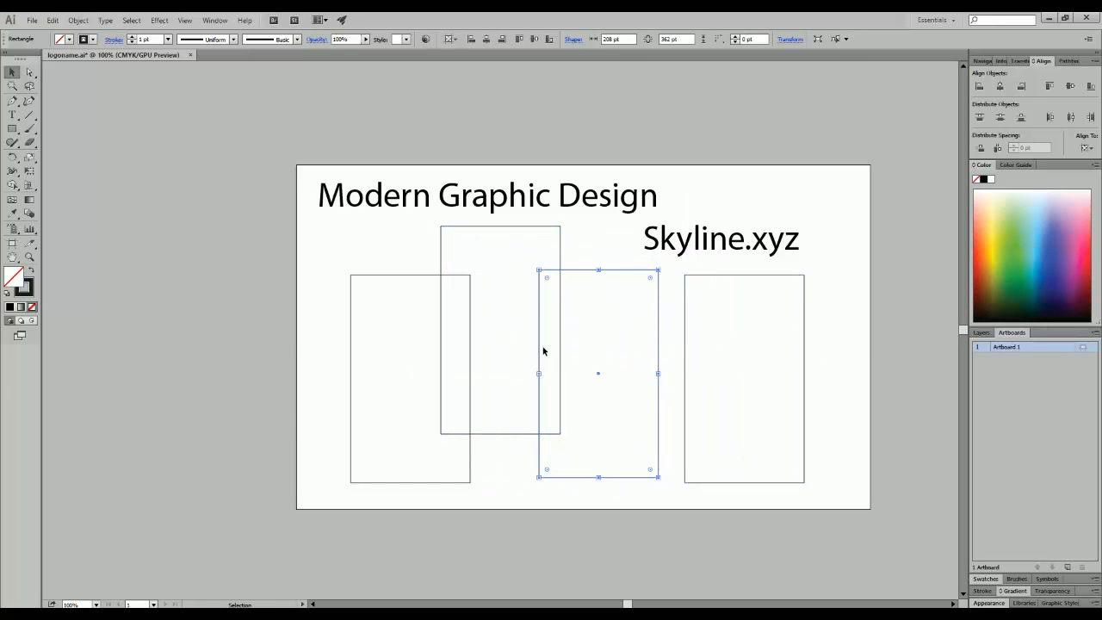
{"action": "left_click_drag", "start_coordinate": [561, 344], "coordinate": [260, 318]}
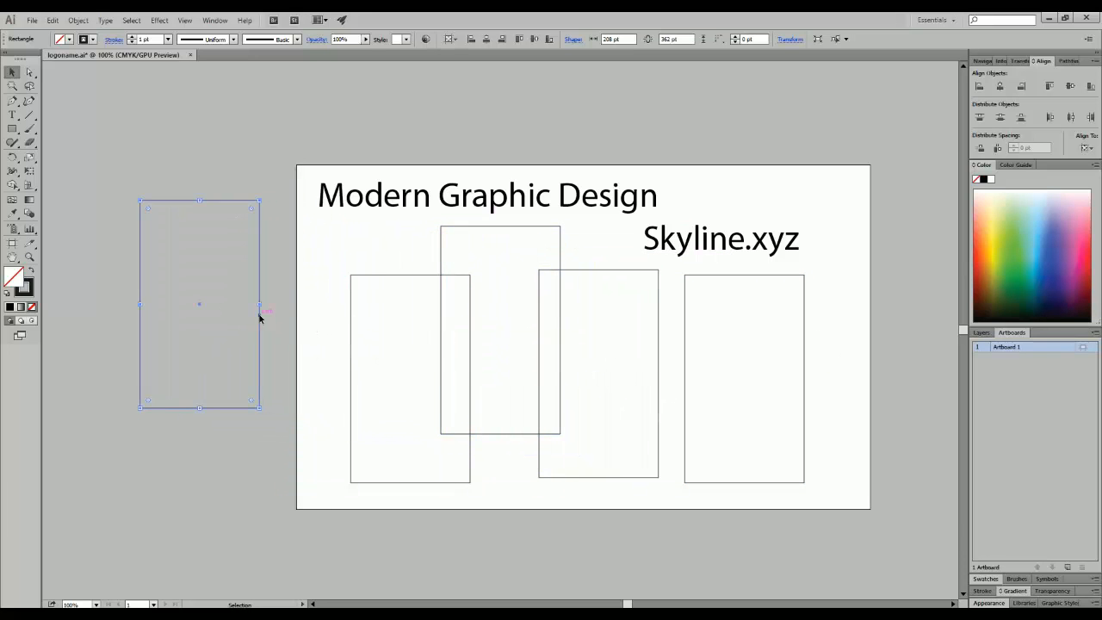
Line up the five rectangles into one overlapping row with level tops and bottoms beneath the text.
{"action": "left_click_drag", "start_coordinate": [383, 277], "coordinate": [305, 243]}
{"action": "left_click_drag", "start_coordinate": [476, 229], "coordinate": [454, 276]}
{"action": "left_click_drag", "start_coordinate": [393, 314], "coordinate": [477, 342]}
{"action": "left_click_drag", "start_coordinate": [687, 333], "coordinate": [632, 328]}
{"action": "left_click_drag", "start_coordinate": [263, 289], "coordinate": [456, 359]}
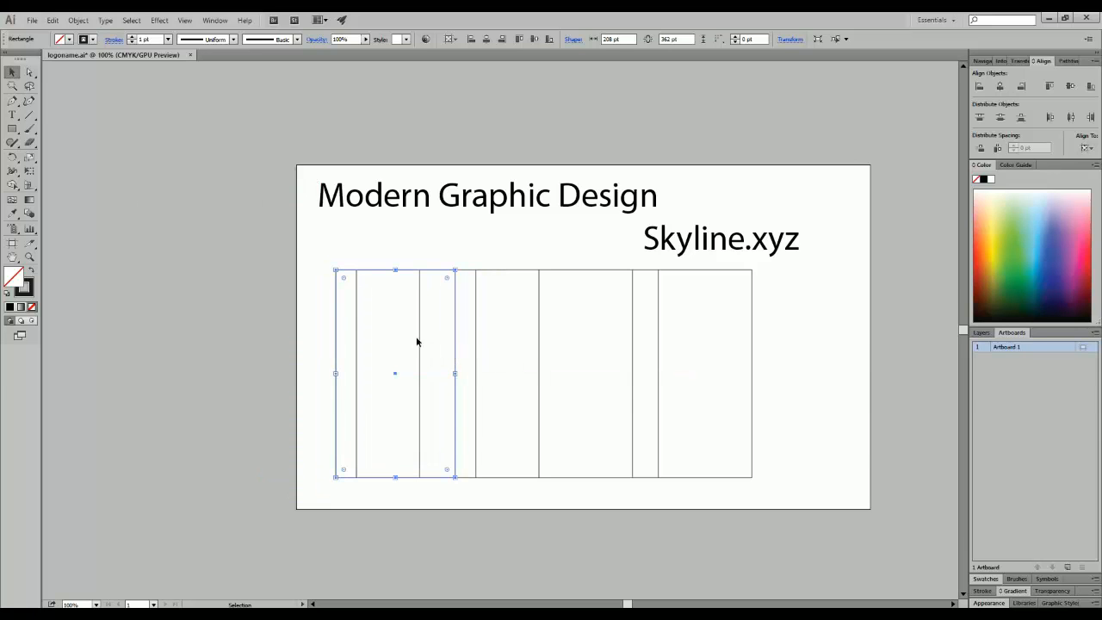
Shorten and narrow the three leftmost rectangles to different building sizes, making the second the tallest and the third the lowest.
{"action": "left_click_drag", "start_coordinate": [397, 270], "coordinate": [396, 336]}
{"action": "left_click_drag", "start_coordinate": [456, 407], "coordinate": [393, 411]}
{"action": "left_click", "coordinate": [419, 275]}
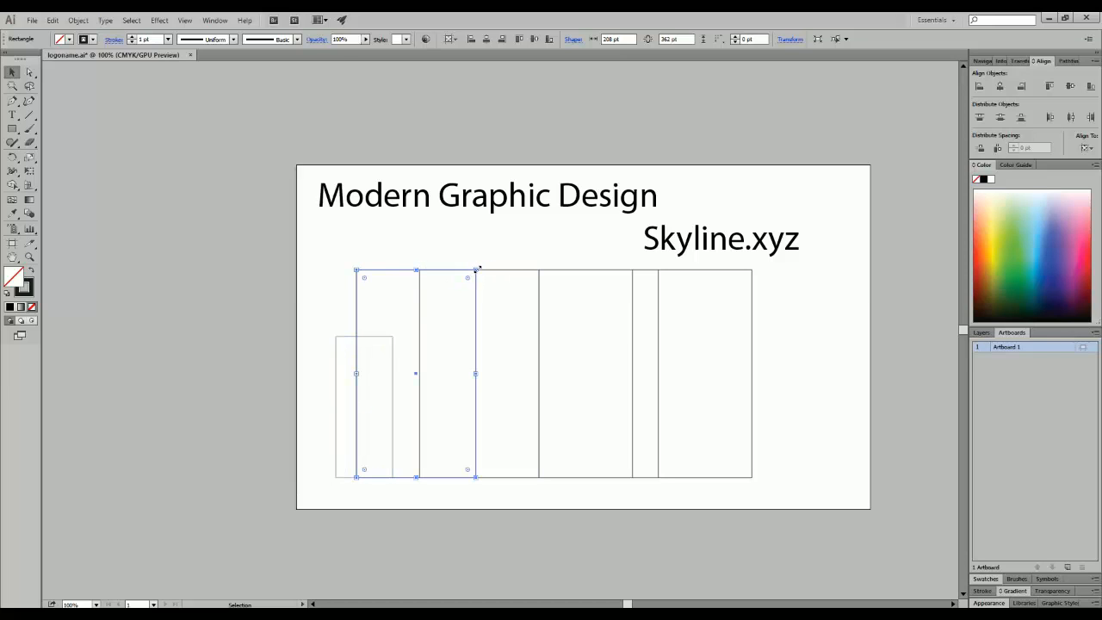
{"action": "left_click_drag", "start_coordinate": [479, 269], "coordinate": [443, 304]}
{"action": "left_click", "coordinate": [482, 269]}
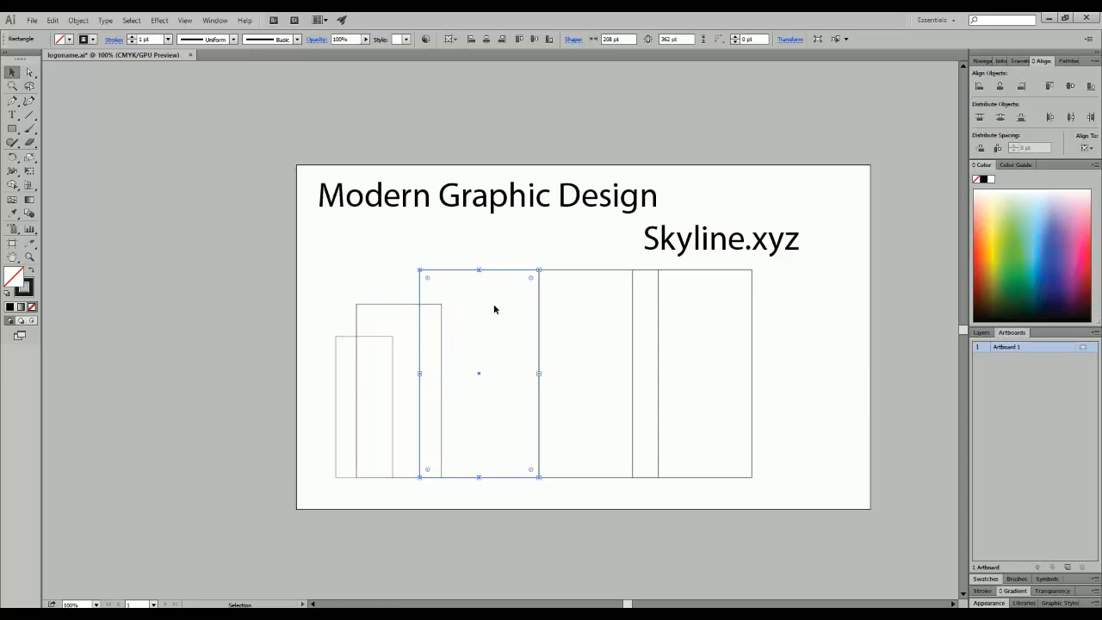
{"action": "left_click_drag", "start_coordinate": [479, 270], "coordinate": [471, 372]}
{"action": "left_click_drag", "start_coordinate": [539, 423], "coordinate": [488, 424]}
Reshape the fourth rectangle into a tower about 100 by 352 pt that overlaps the third building.
{"action": "left_click", "coordinate": [539, 365]}
{"action": "left_click_drag", "start_coordinate": [537, 375], "coordinate": [465, 375]}
{"action": "mouse_move", "coordinate": [562, 270]}
{"action": "left_mouse_down"}
{"action": "mouse_move", "coordinate": [557, 312]}
{"action": "mouse_move", "coordinate": [554, 276]}
{"action": "left_mouse_up"}
{"action": "left_click_drag", "start_coordinate": [657, 377], "coordinate": [523, 377]}
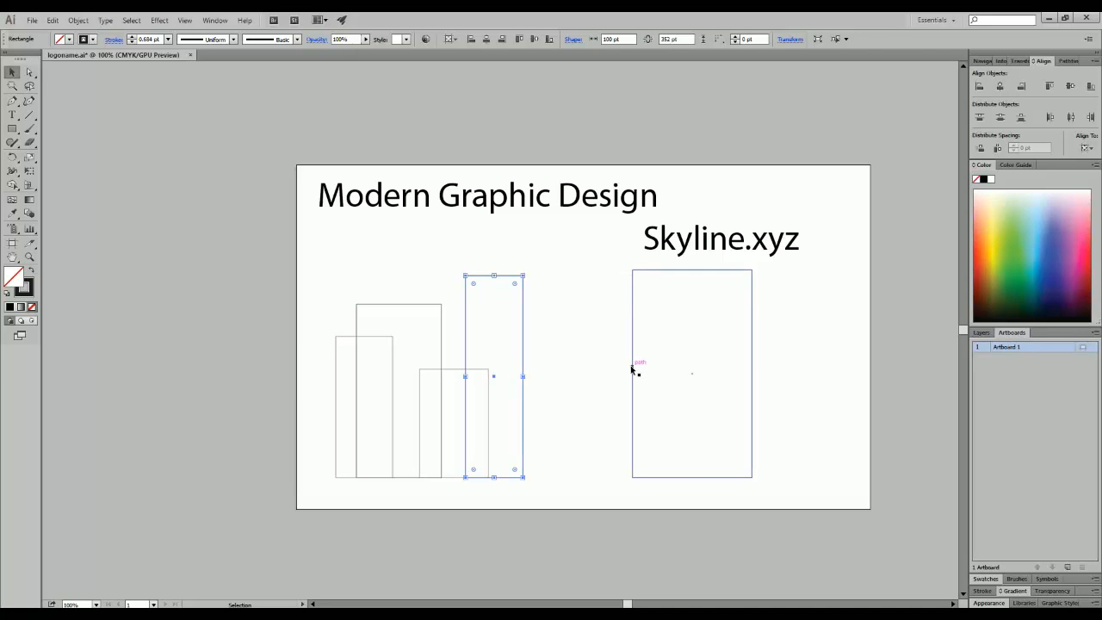
Narrow the fifth rectangle to about 107 pt, overlap it slightly with the tower, and make it lower than the tower.
{"action": "left_click", "coordinate": [633, 372]}
{"action": "left_click_drag", "start_coordinate": [633, 373], "coordinate": [515, 376]}
{"action": "left_click_drag", "start_coordinate": [751, 373], "coordinate": [576, 377]}
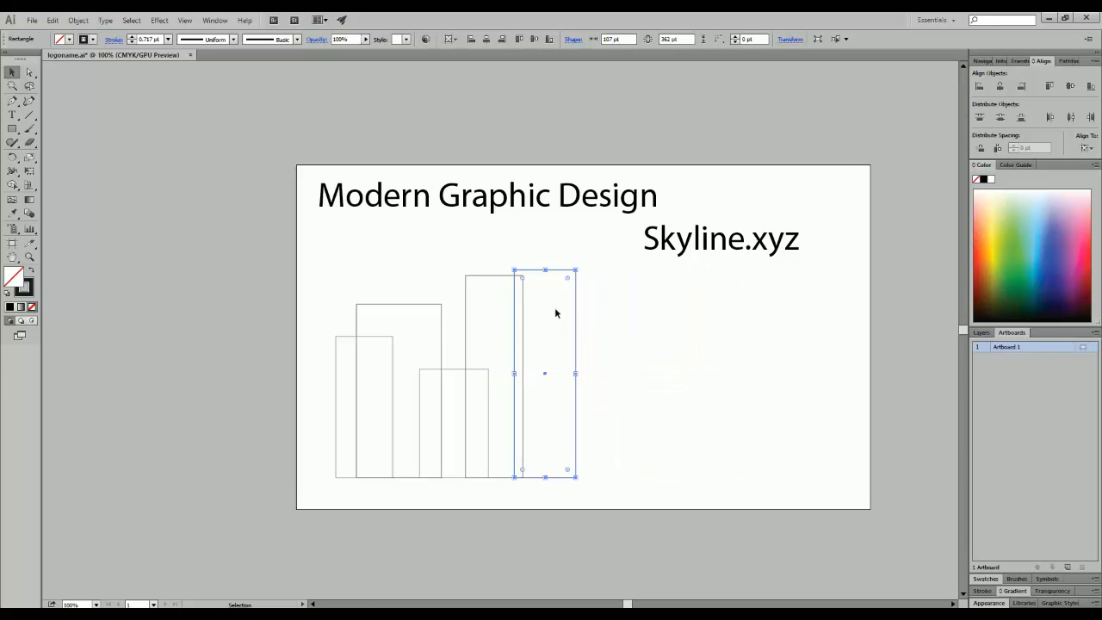
{"action": "left_click_drag", "start_coordinate": [546, 269], "coordinate": [547, 329]}
{"action": "left_click", "coordinate": [594, 392]}
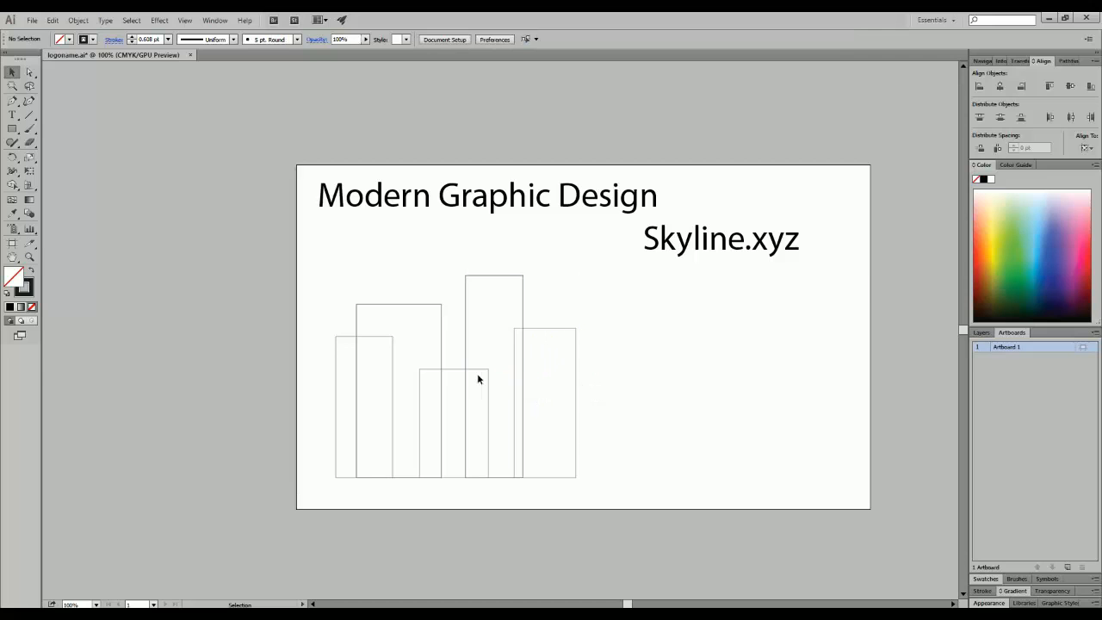
Copy and paste the five building rectangles and place the copies on the same baseline, extending the skyline to the right.
{"action": "left_click_drag", "start_coordinate": [320, 248], "coordinate": [613, 479]}
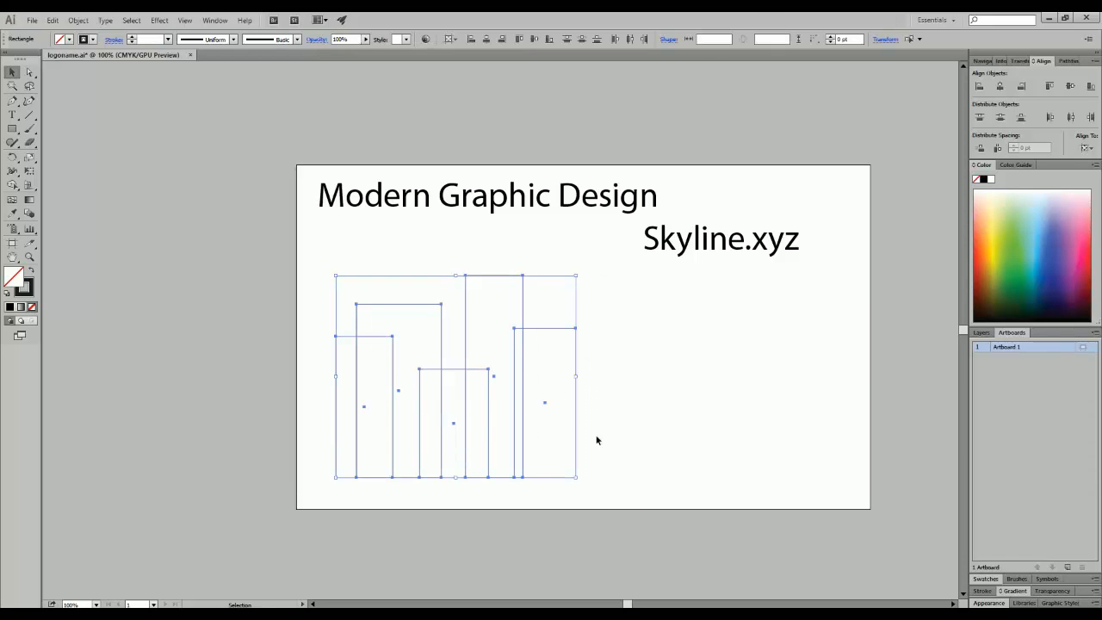
{"action": "left_click", "coordinate": [52, 19]}
{"action": "left_click", "coordinate": [70, 88]}
{"action": "left_click_drag", "start_coordinate": [570, 257], "coordinate": [648, 308]}
{"action": "left_click", "coordinate": [785, 349]}
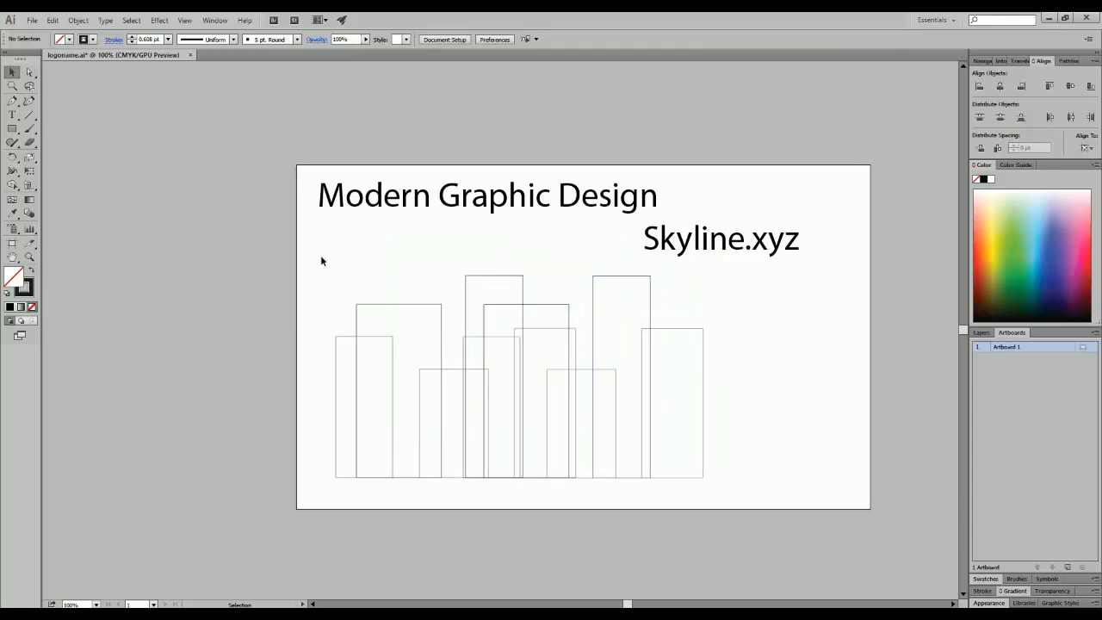
Fill all the skyline rectangles with solid grey.
{"action": "left_click_drag", "start_coordinate": [316, 250], "coordinate": [779, 491]}
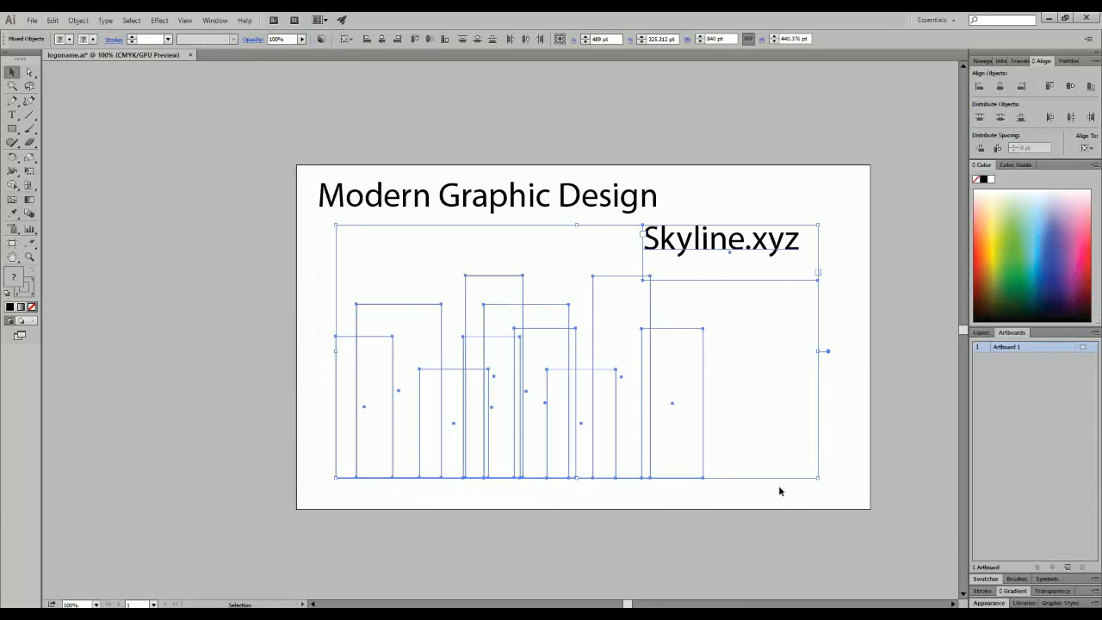
{"action": "left_click", "coordinate": [740, 222]}
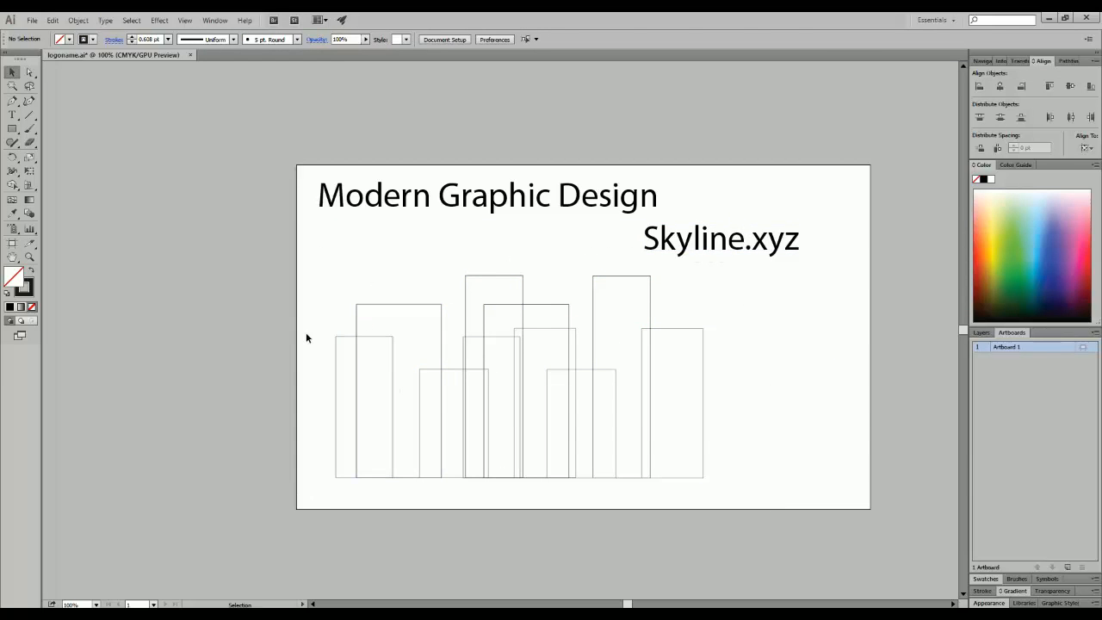
{"action": "left_click_drag", "start_coordinate": [302, 351], "coordinate": [829, 438]}
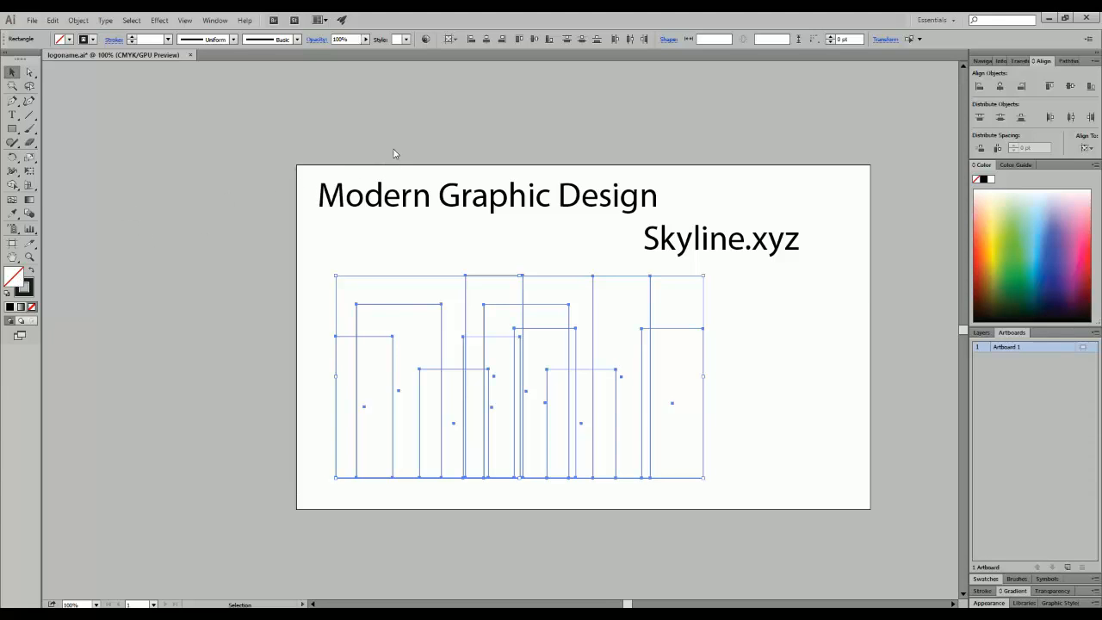
{"action": "key", "text": "comma"}
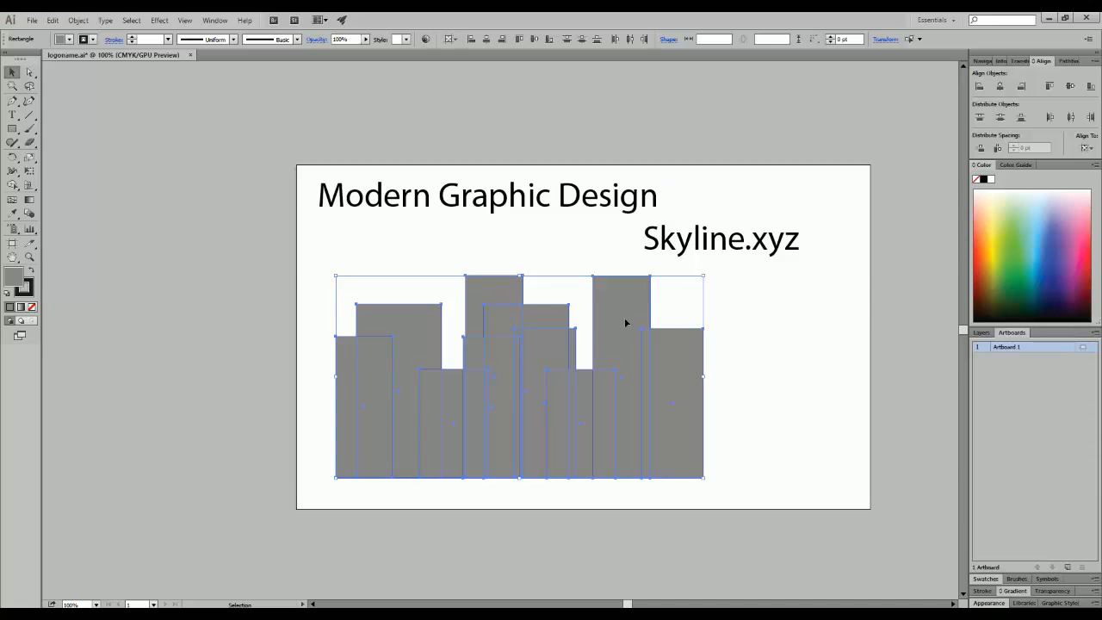
{"action": "left_click", "coordinate": [778, 348]}
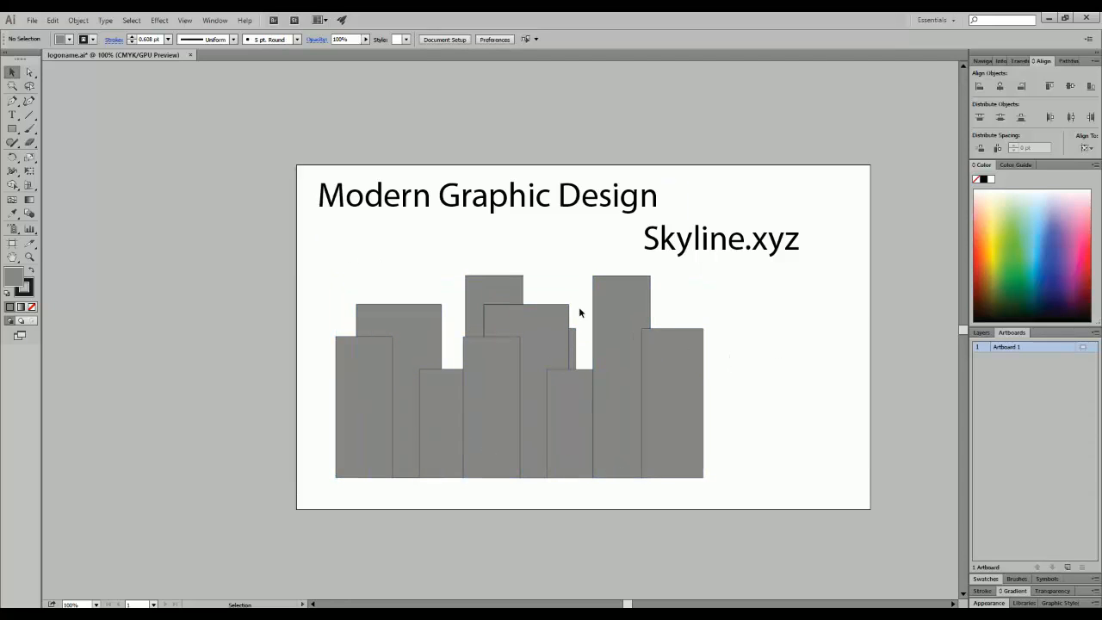
Remove the outline stroke from all the skyline rectangles.
{"action": "left_click_drag", "start_coordinate": [274, 316], "coordinate": [814, 429]}
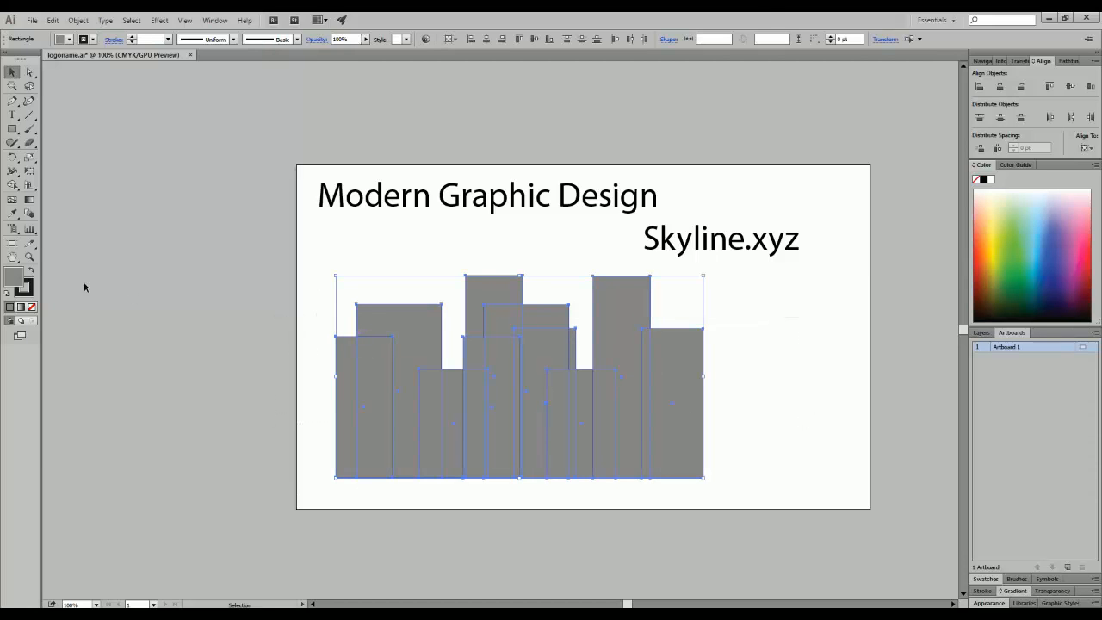
{"action": "left_click", "coordinate": [28, 287]}
{"action": "left_click", "coordinate": [32, 307]}
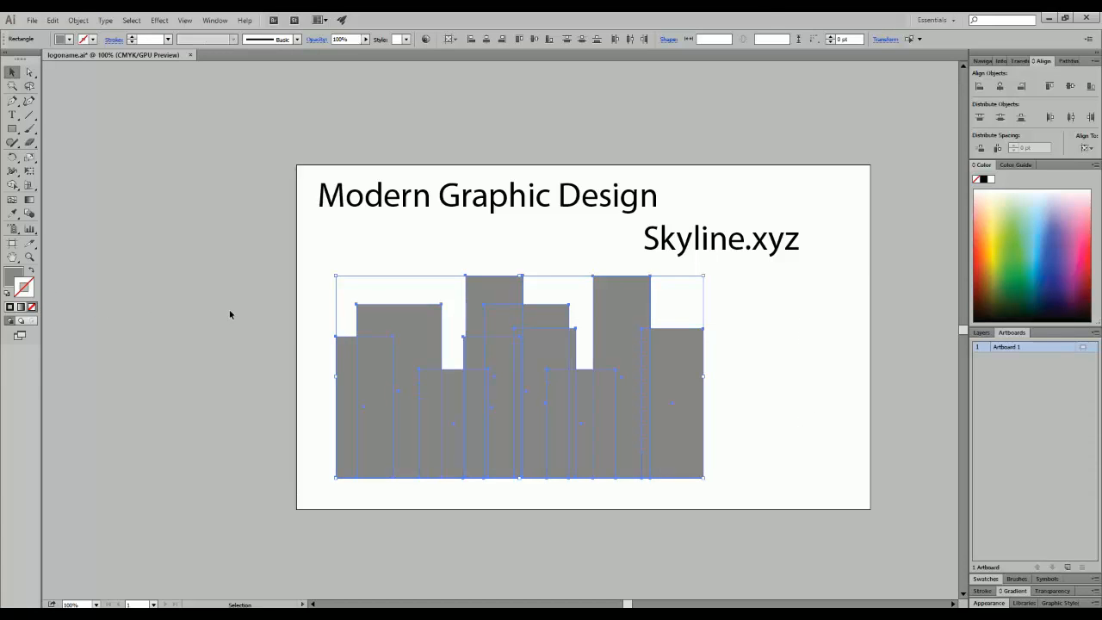
{"action": "left_click", "coordinate": [308, 291]}
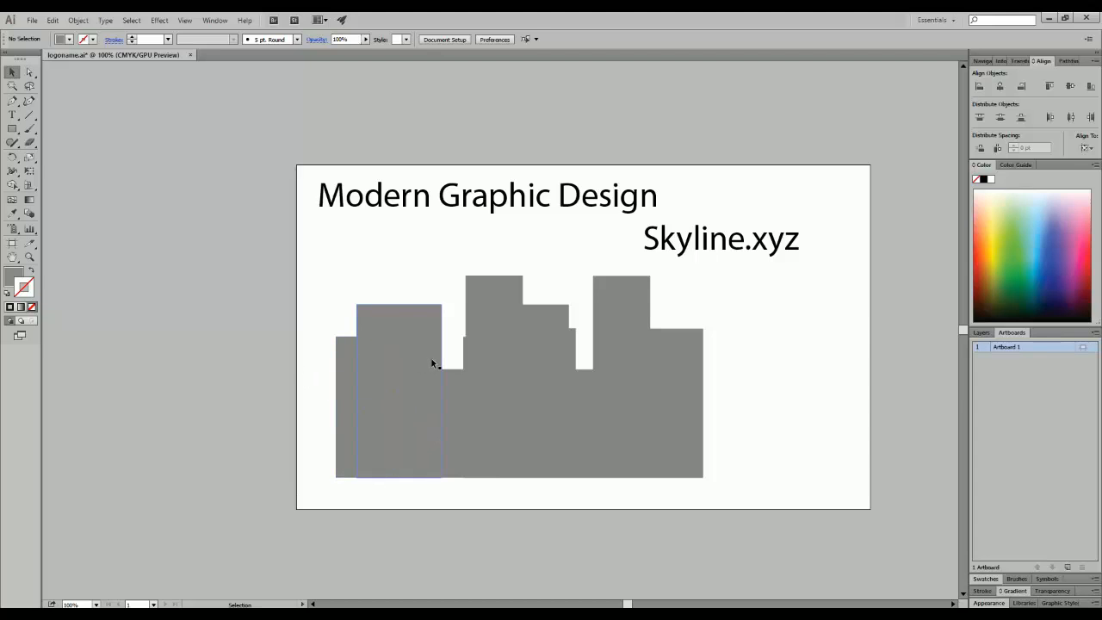
Group the building rectangles and place the skyline centred on the lower part of the artboard, clear of both text lines.
{"action": "left_click_drag", "start_coordinate": [828, 370], "coordinate": [288, 424]}
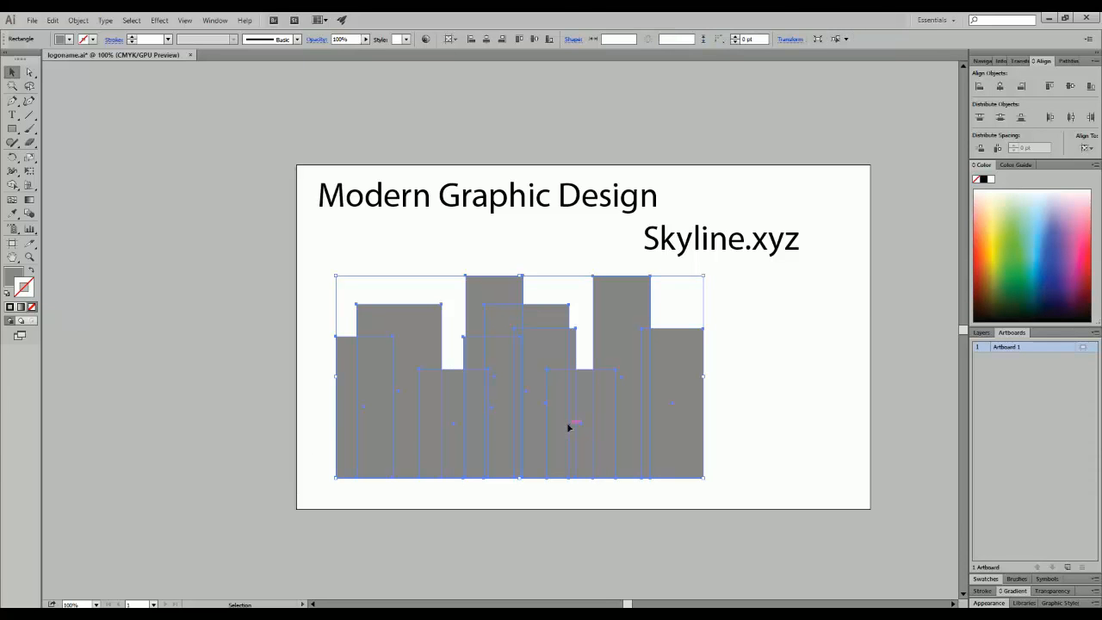
{"action": "left_click_drag", "start_coordinate": [565, 426], "coordinate": [639, 377]}
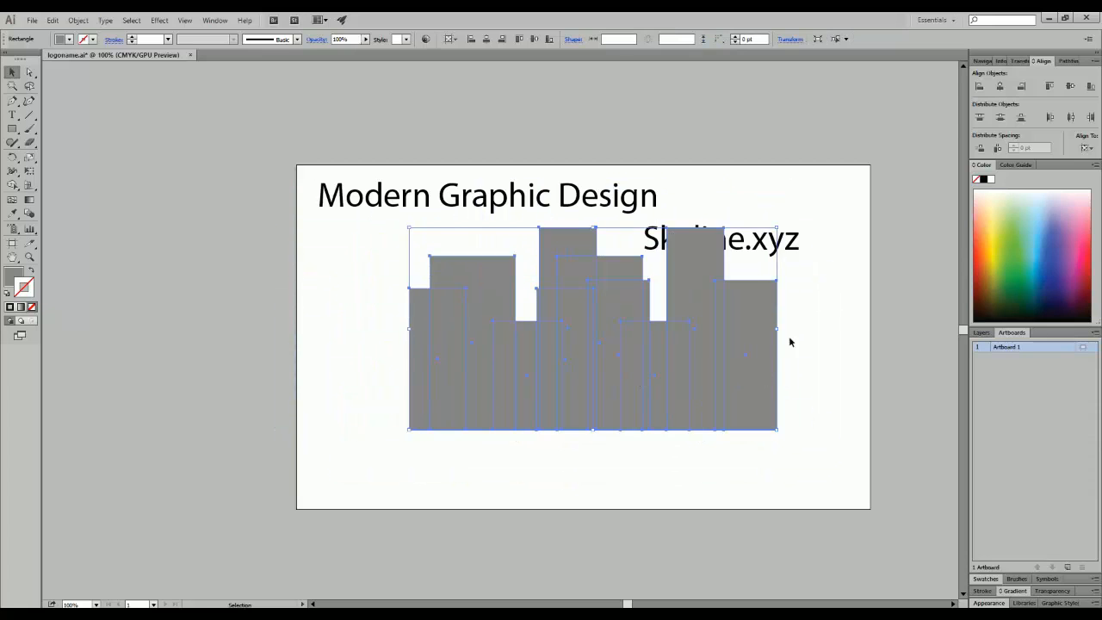
{"action": "left_click", "coordinate": [981, 332]}
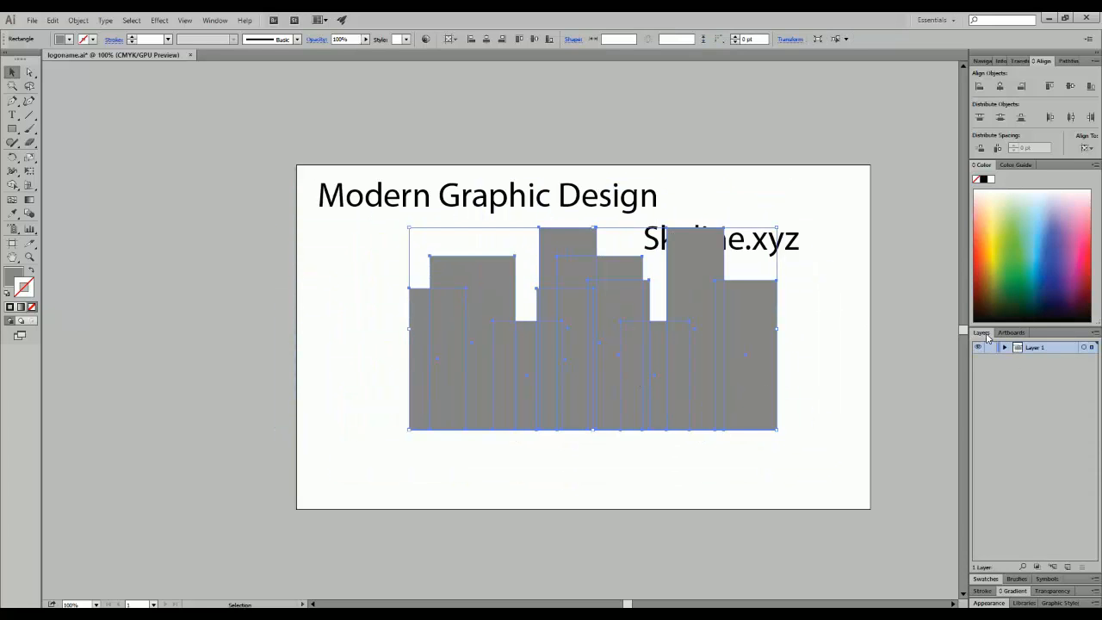
{"action": "left_click", "coordinate": [1004, 347]}
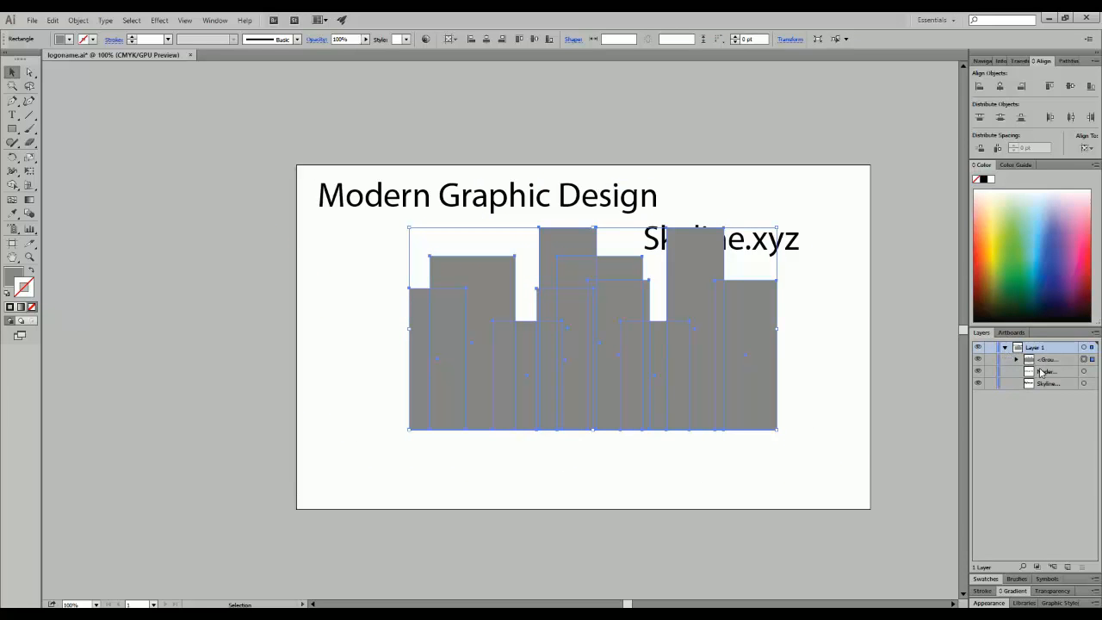
{"action": "left_click_drag", "start_coordinate": [699, 357], "coordinate": [683, 393]}
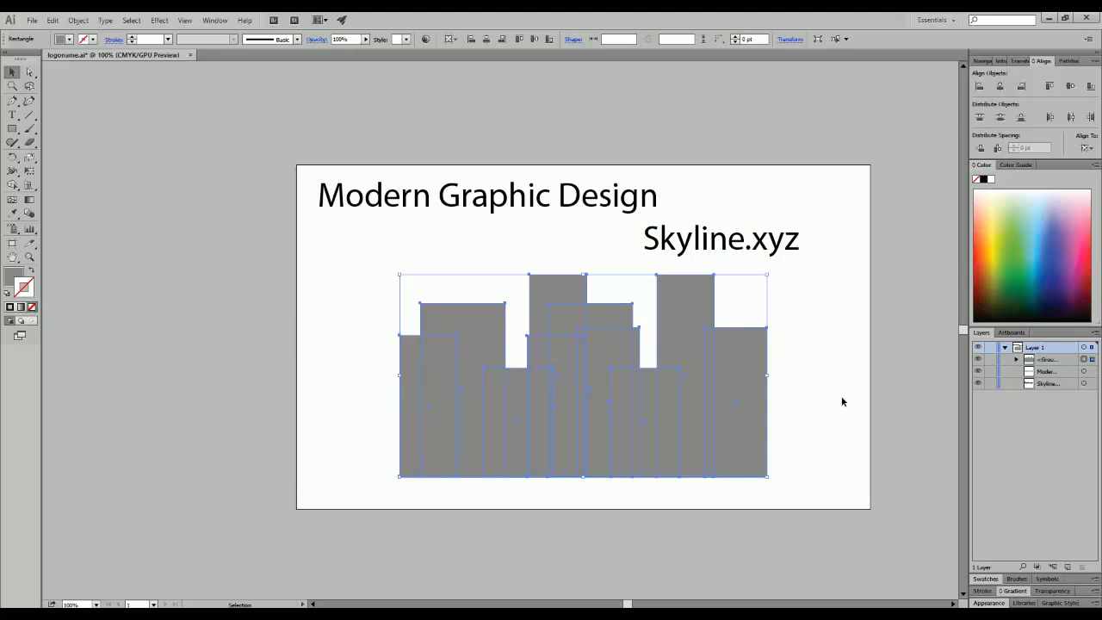
Rename the skyline group as city.
{"action": "double_click", "coordinate": [1050, 360]}
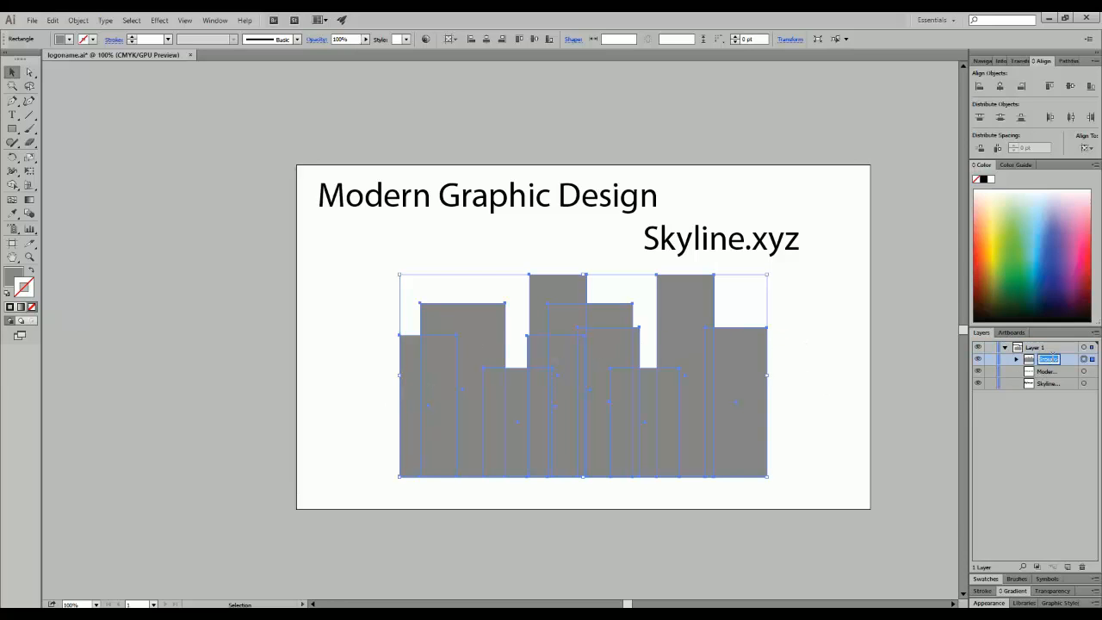
{"action": "type", "text": "city"}
{"action": "left_click", "coordinate": [830, 336]}
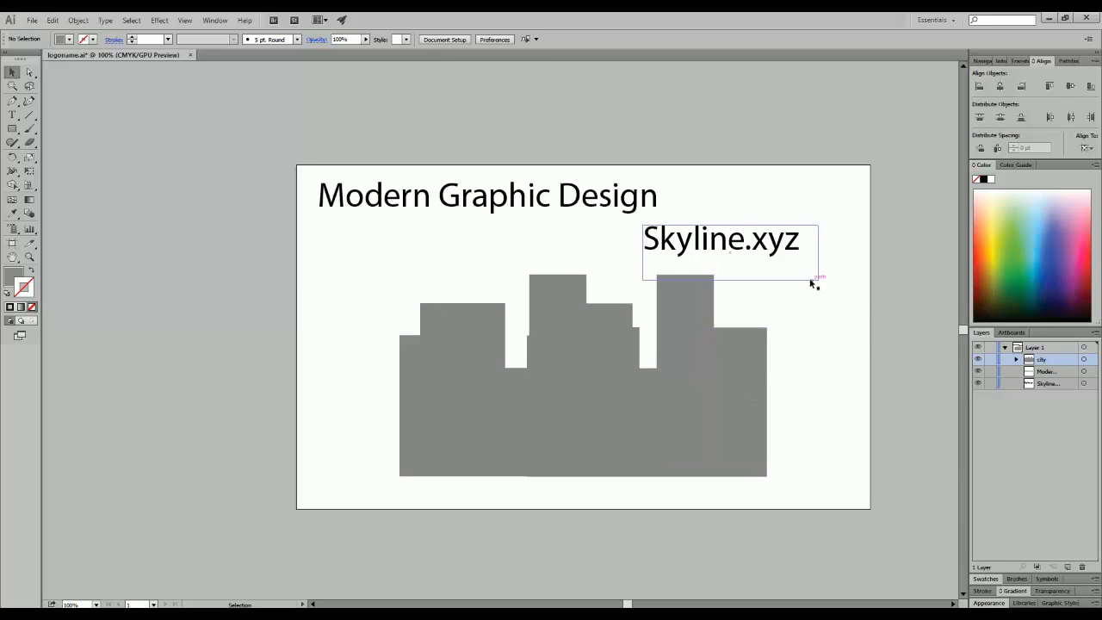
{"action": "left_click", "coordinate": [763, 351]}
{"action": "left_click", "coordinate": [805, 335]}
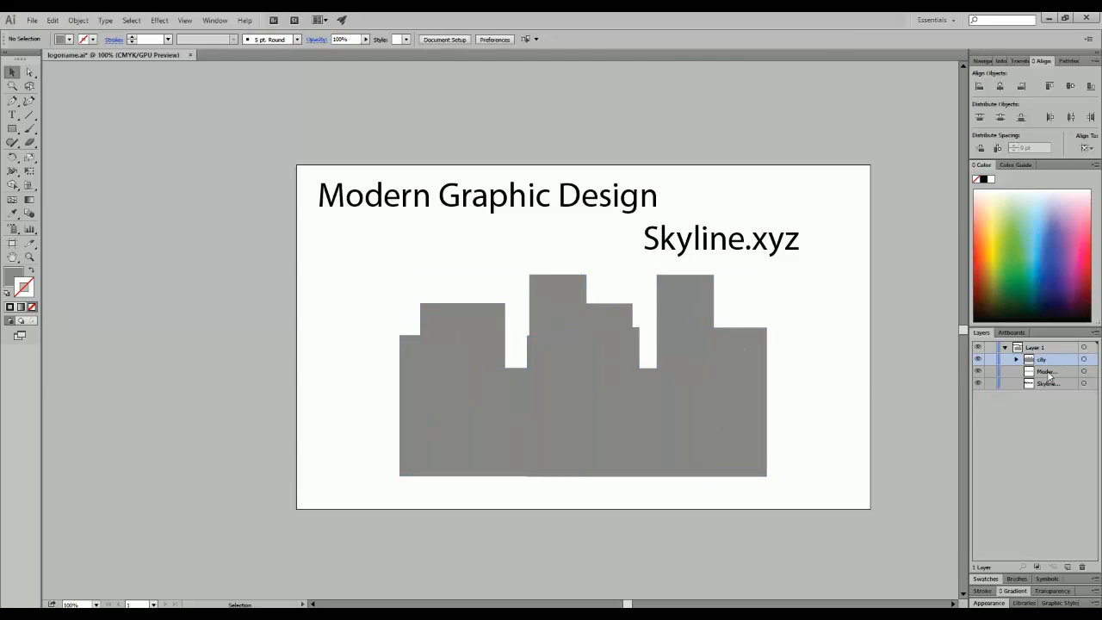
Move the city group to the bottom of Layer 1's stacking order, beneath both text objects.
{"action": "left_click_drag", "start_coordinate": [1045, 362], "coordinate": [1042, 389]}
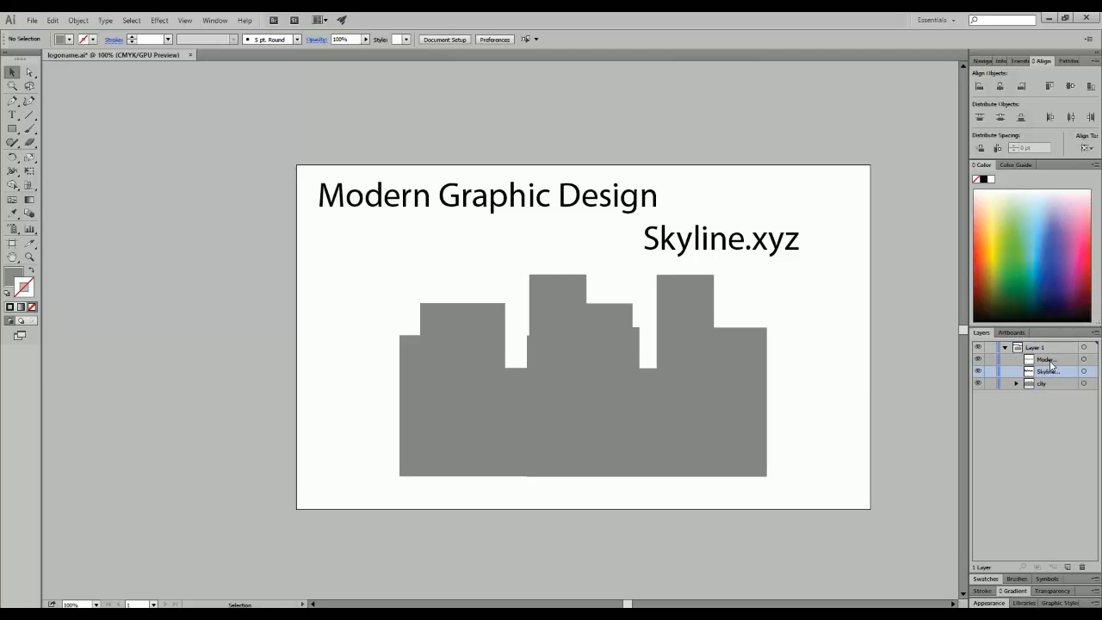
{"action": "left_click", "coordinate": [724, 254]}
{"action": "left_click", "coordinate": [638, 201]}
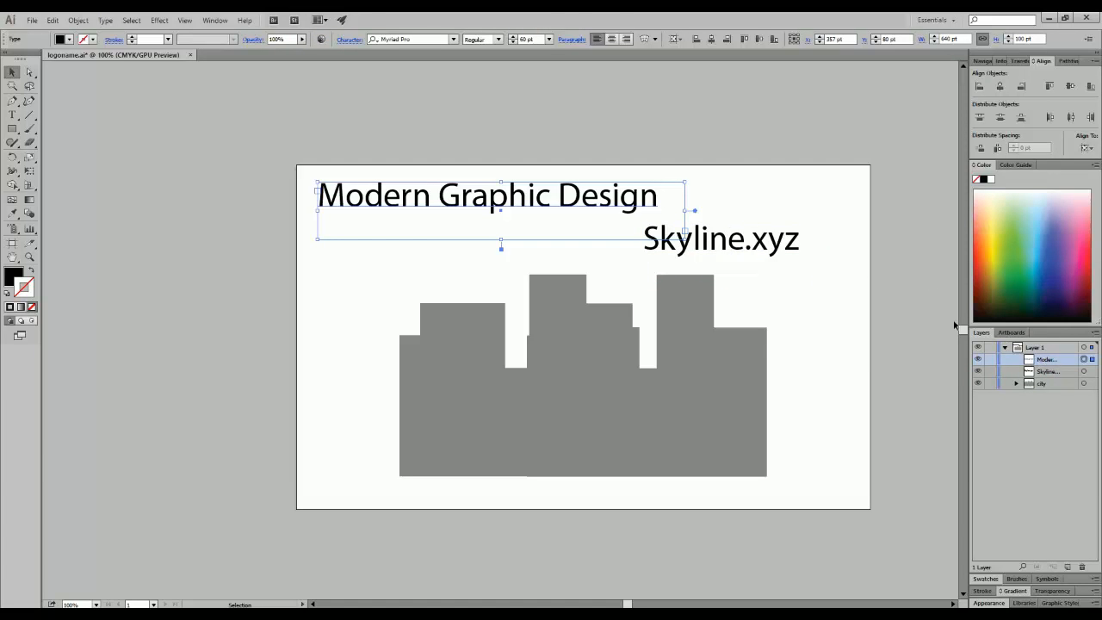
Place the Skyline.xyz text over the lower part of the skyline and move Modern Graphic Design just above the rooftops.
{"action": "left_click", "coordinate": [756, 239]}
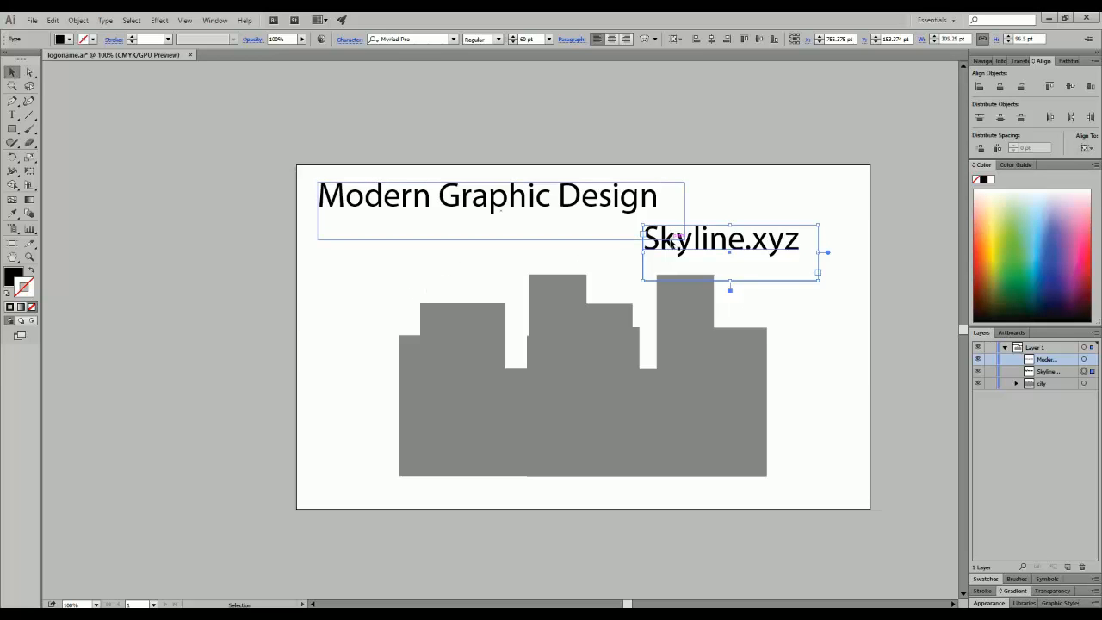
{"action": "left_click_drag", "start_coordinate": [677, 242], "coordinate": [538, 429]}
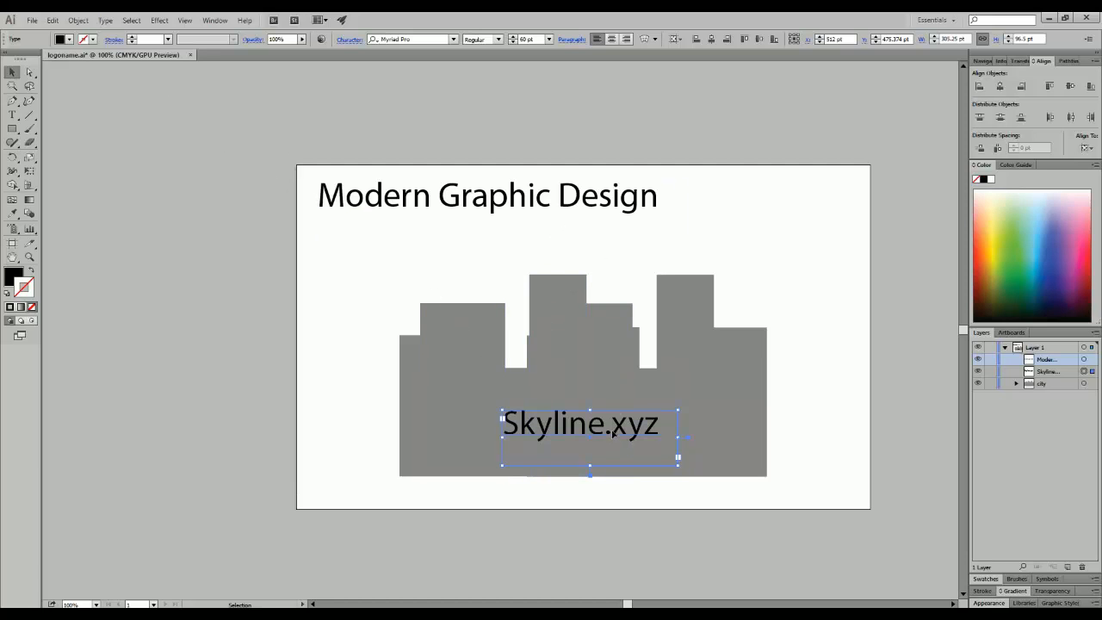
{"action": "left_click_drag", "start_coordinate": [626, 435], "coordinate": [668, 442]}
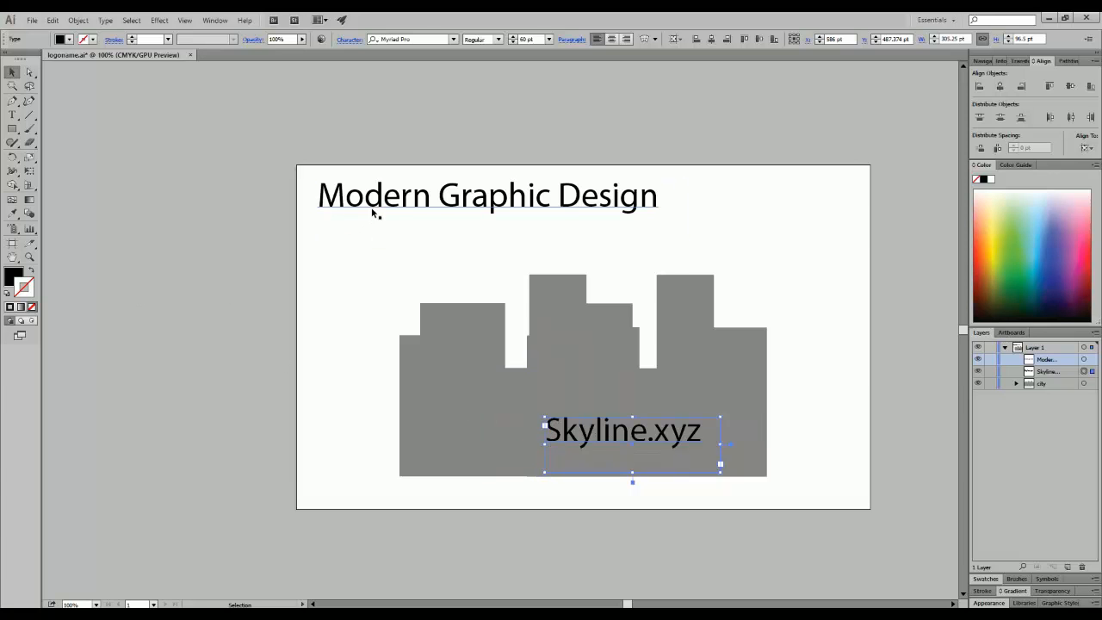
{"action": "left_click_drag", "start_coordinate": [381, 194], "coordinate": [463, 209]}
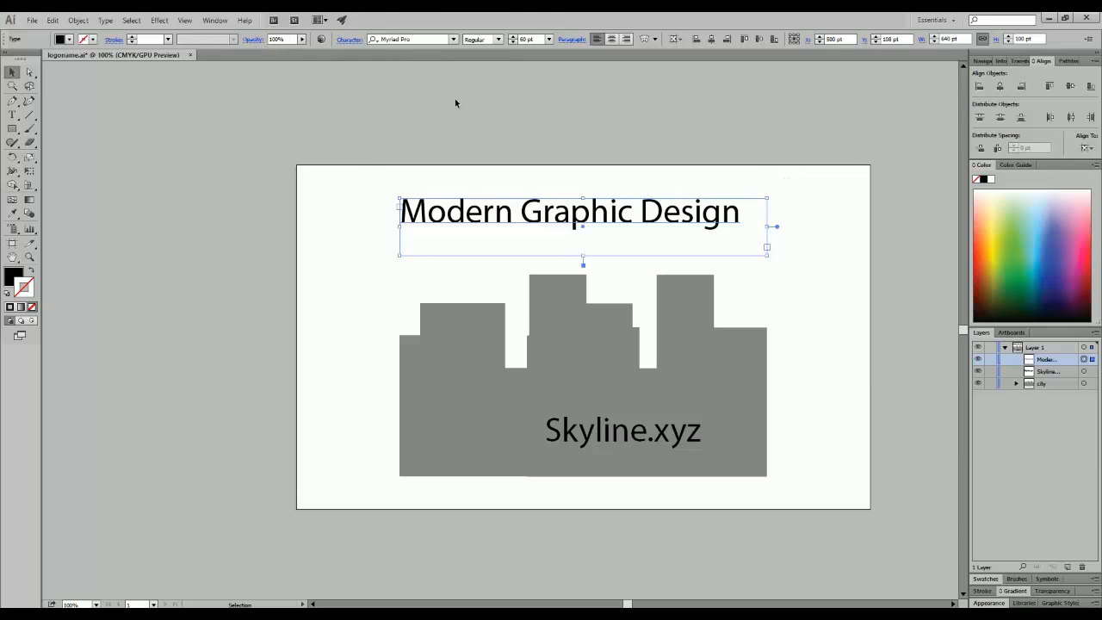
{"action": "left_click_drag", "start_coordinate": [508, 210], "coordinate": [515, 246]}
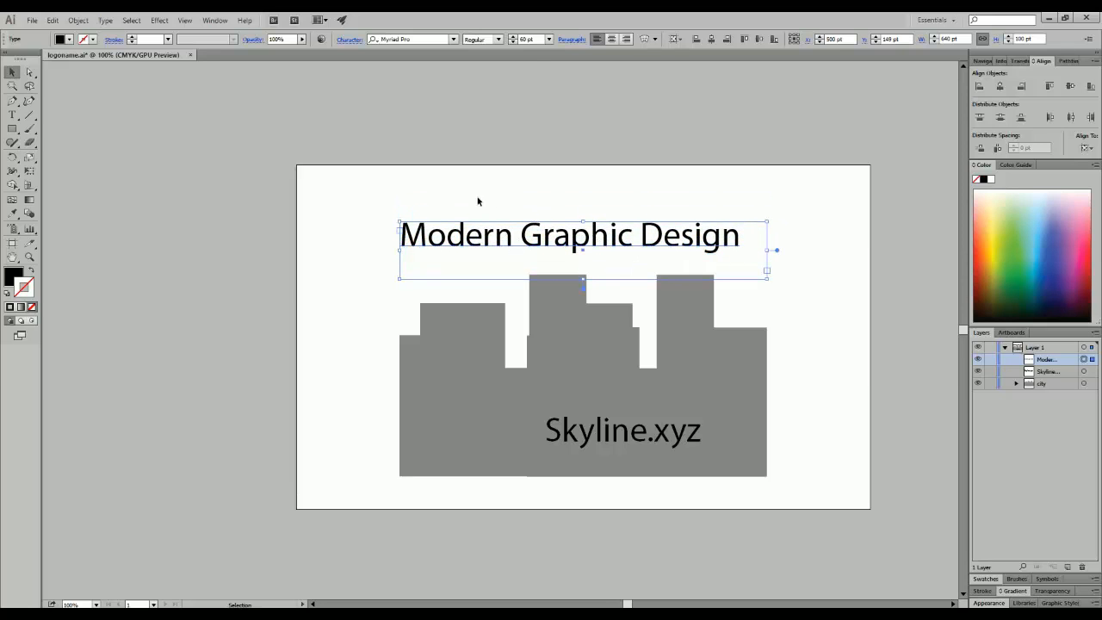
{"action": "left_click_drag", "start_coordinate": [601, 436], "coordinate": [642, 442]}
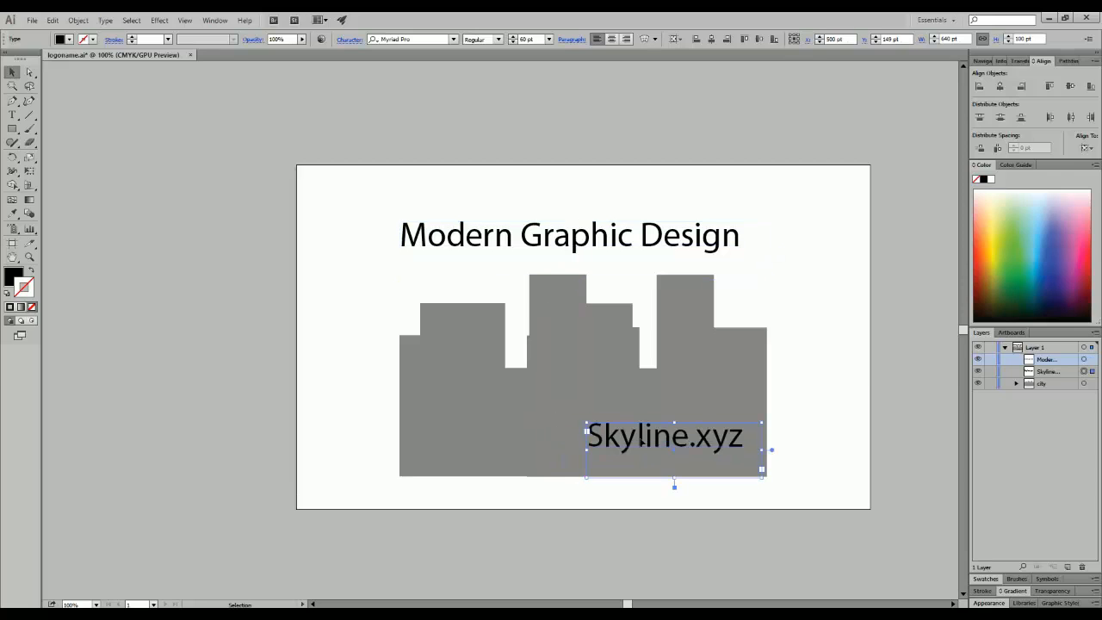
{"action": "left_click", "coordinate": [796, 300]}
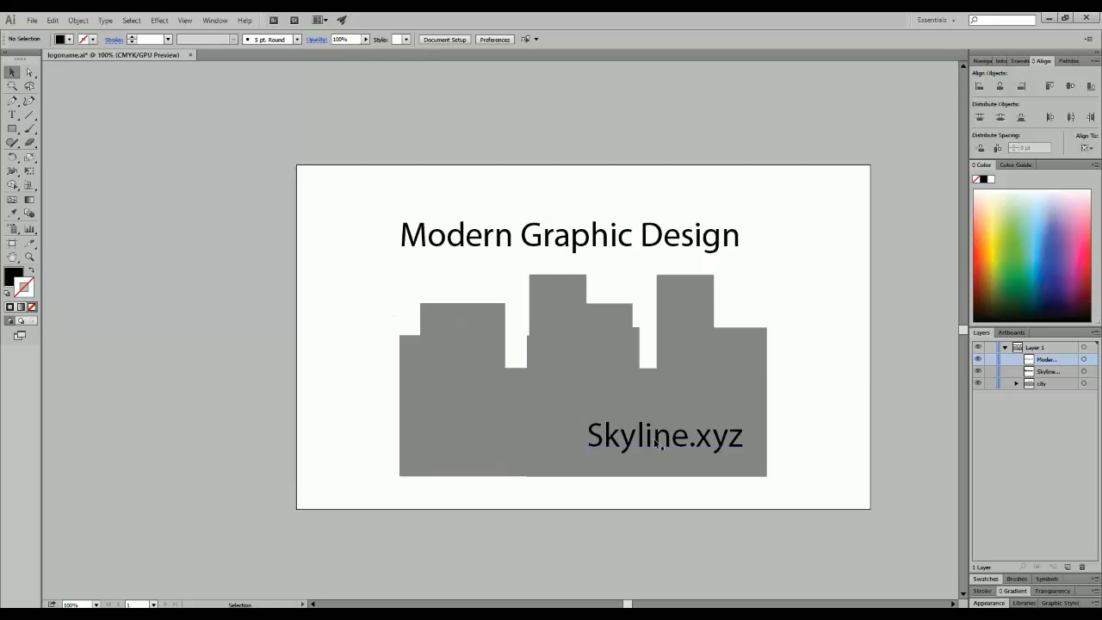
{"action": "left_click_drag", "start_coordinate": [650, 440], "coordinate": [533, 413]}
Trace the outline of the letter z in Skyline.xyz with the Pen tool as a black-filled path.
{"action": "left_click", "coordinate": [29, 257]}
{"action": "left_click", "coordinate": [554, 422]}
{"action": "left_click", "coordinate": [493, 329]}
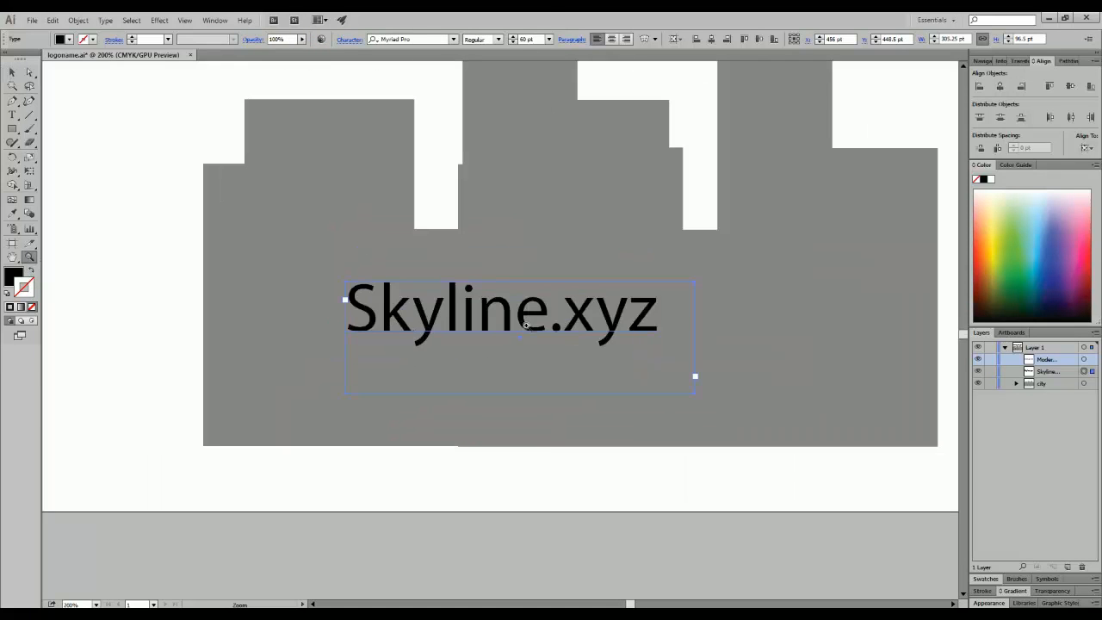
{"action": "left_click", "coordinate": [544, 321]}
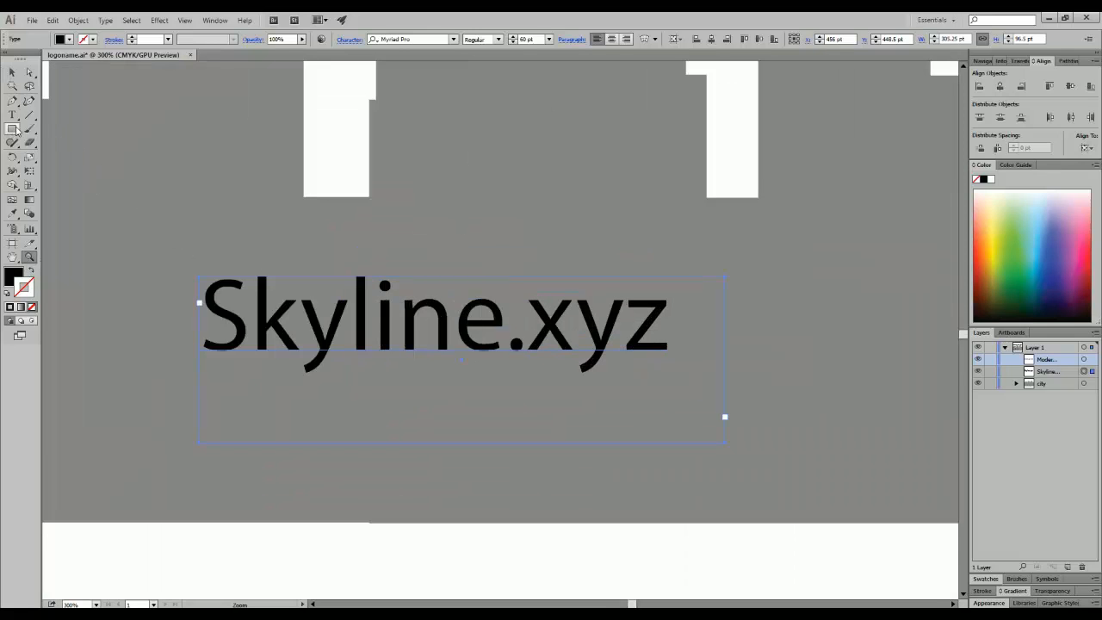
{"action": "left_click", "coordinate": [12, 102]}
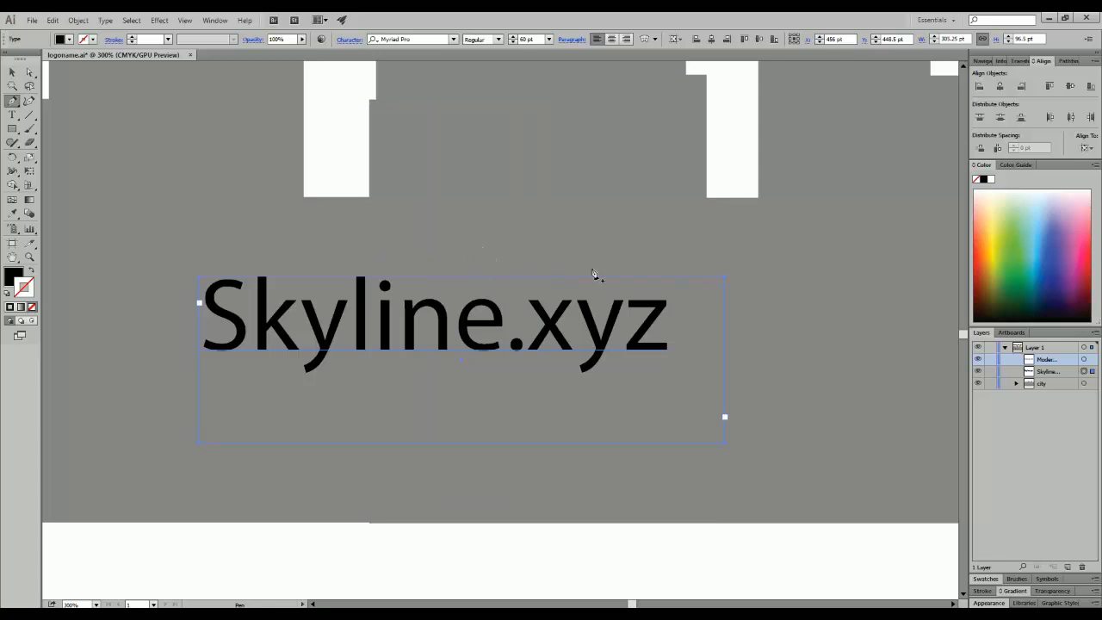
{"action": "left_click", "coordinate": [630, 305]}
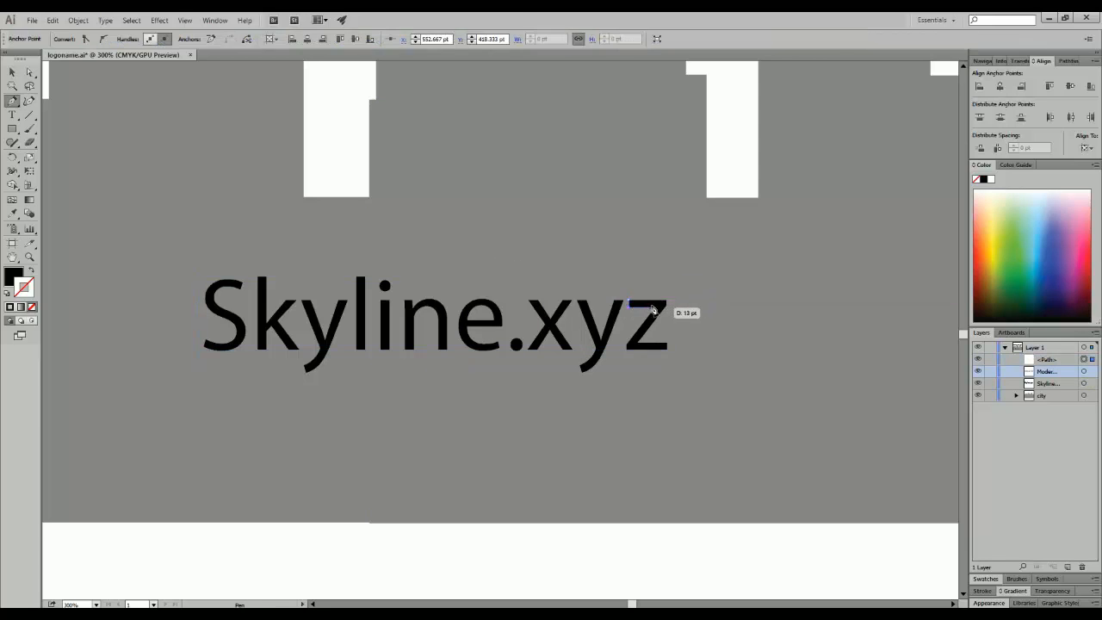
{"action": "left_click", "coordinate": [659, 306]}
{"action": "left_click", "coordinate": [627, 348]}
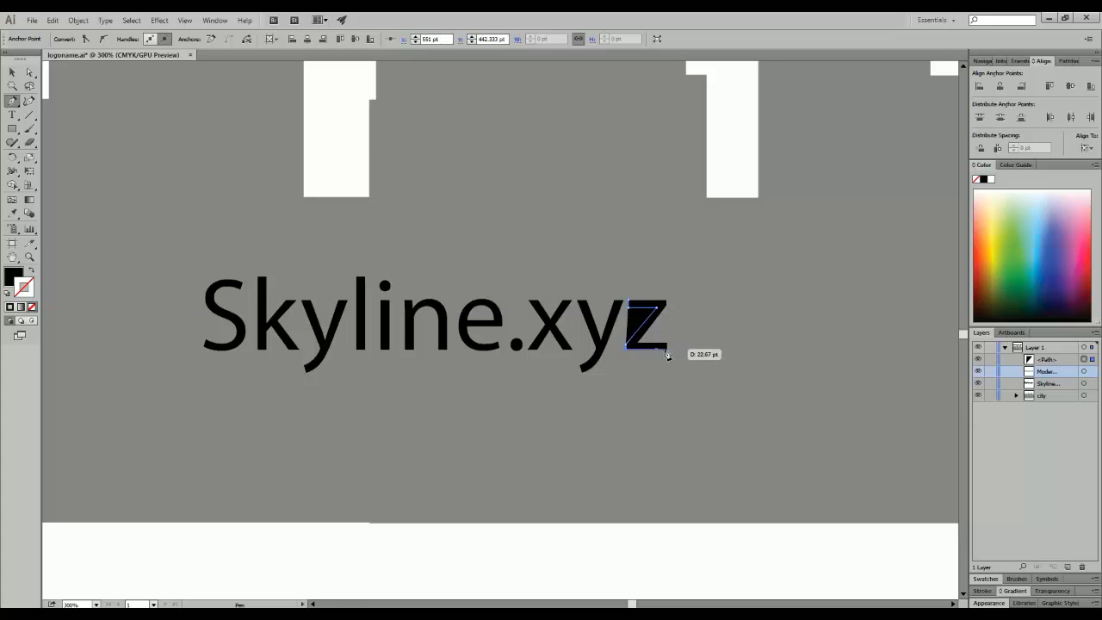
{"action": "left_click", "coordinate": [667, 348]}
{"action": "left_click", "coordinate": [667, 341]}
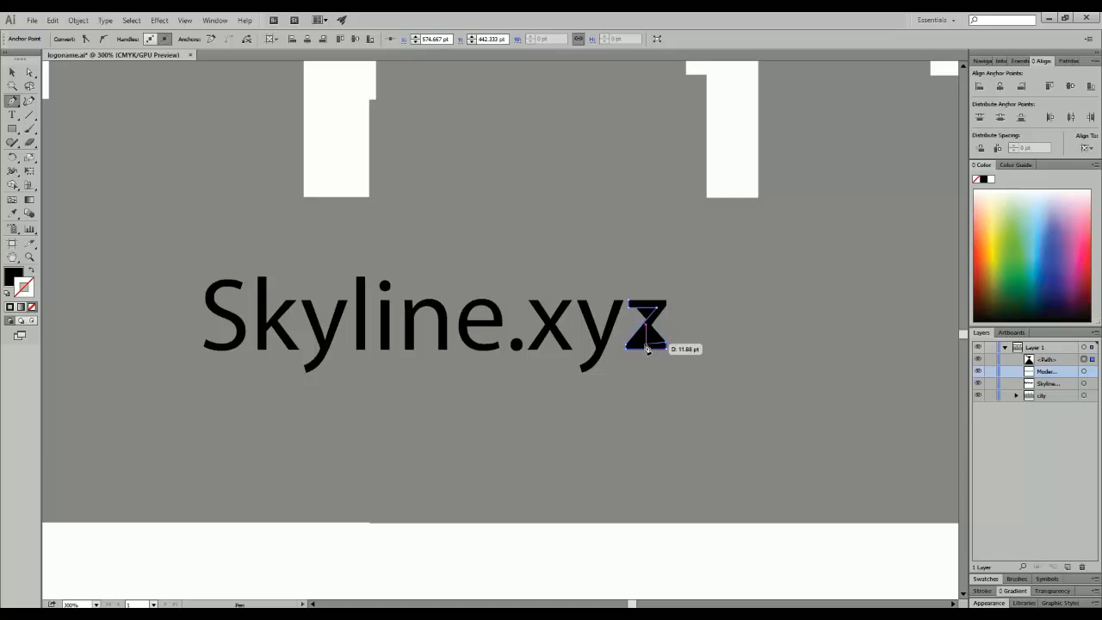
{"action": "left_click", "coordinate": [634, 344]}
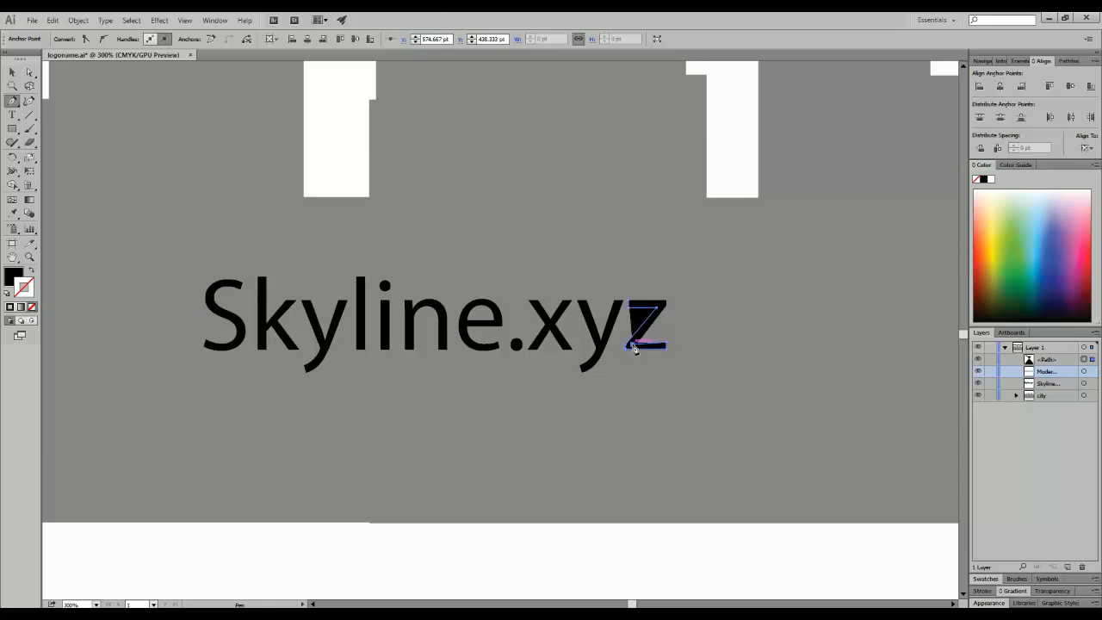
{"action": "left_click", "coordinate": [667, 301]}
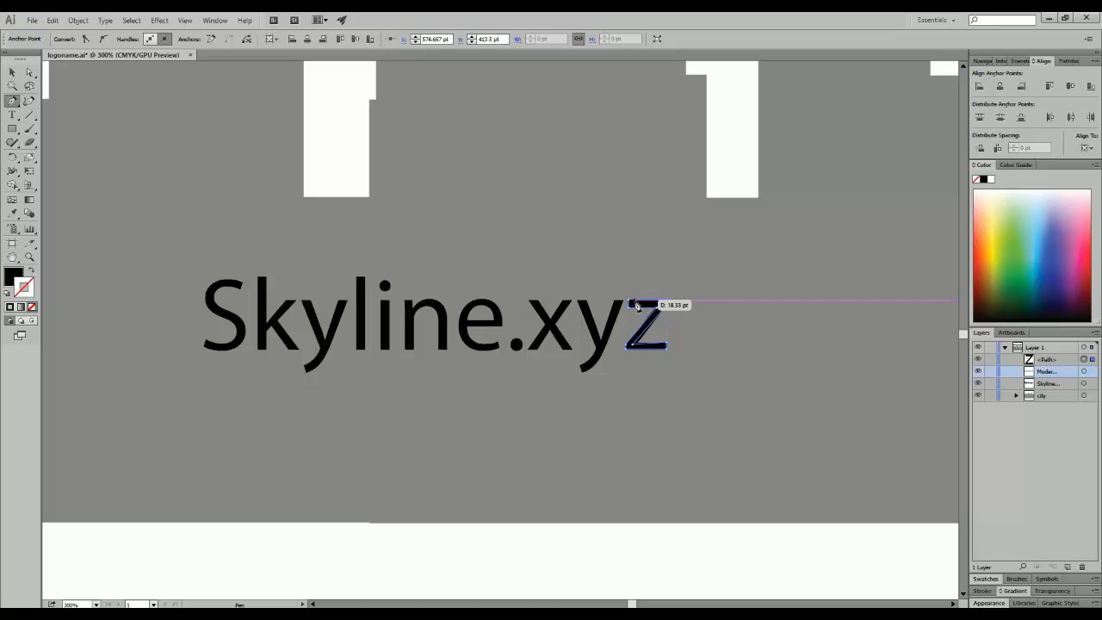
{"action": "left_click", "coordinate": [632, 301]}
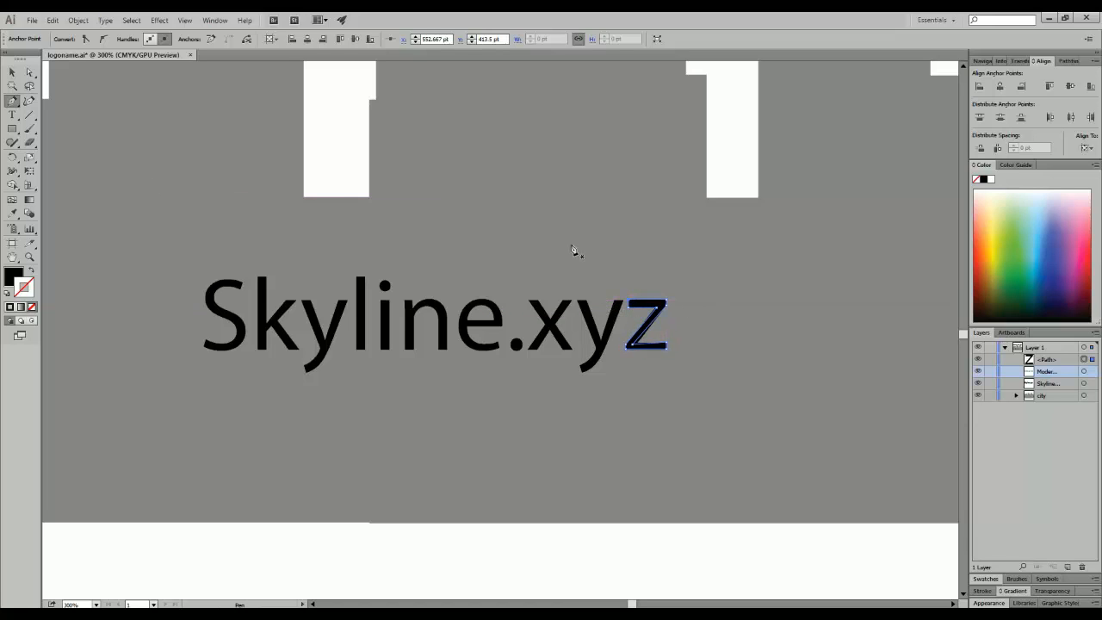
Move the traced z above and beyond the end of the Skyline.xyz text and set its corner radius to 3.5 pt.
{"action": "left_click", "coordinate": [13, 72]}
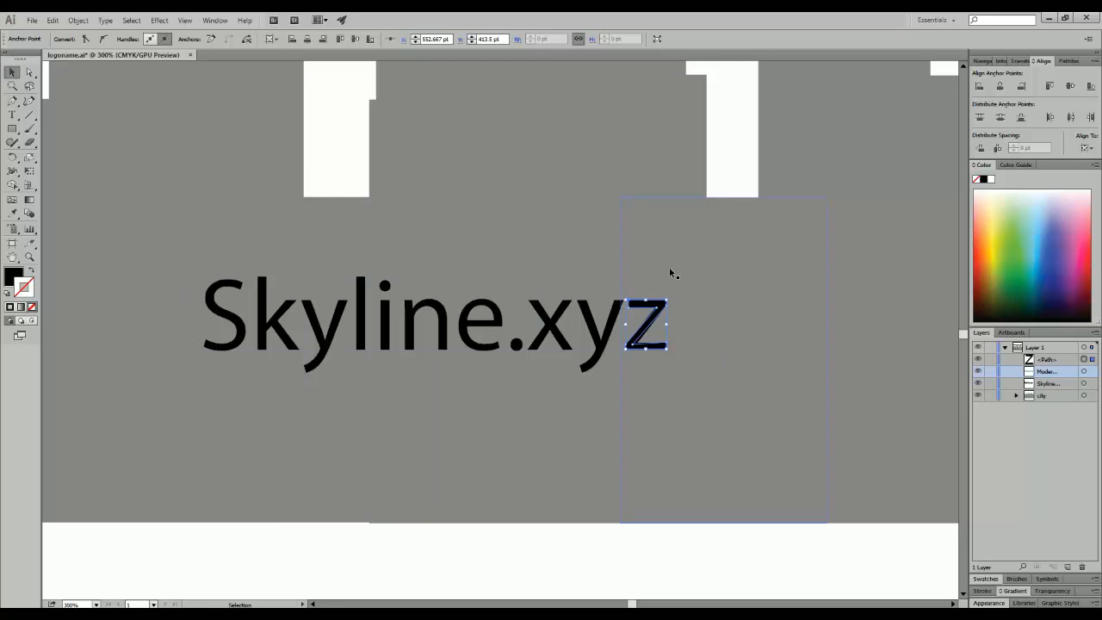
{"action": "left_click_drag", "start_coordinate": [656, 306], "coordinate": [739, 249]}
{"action": "left_click", "coordinate": [29, 72]}
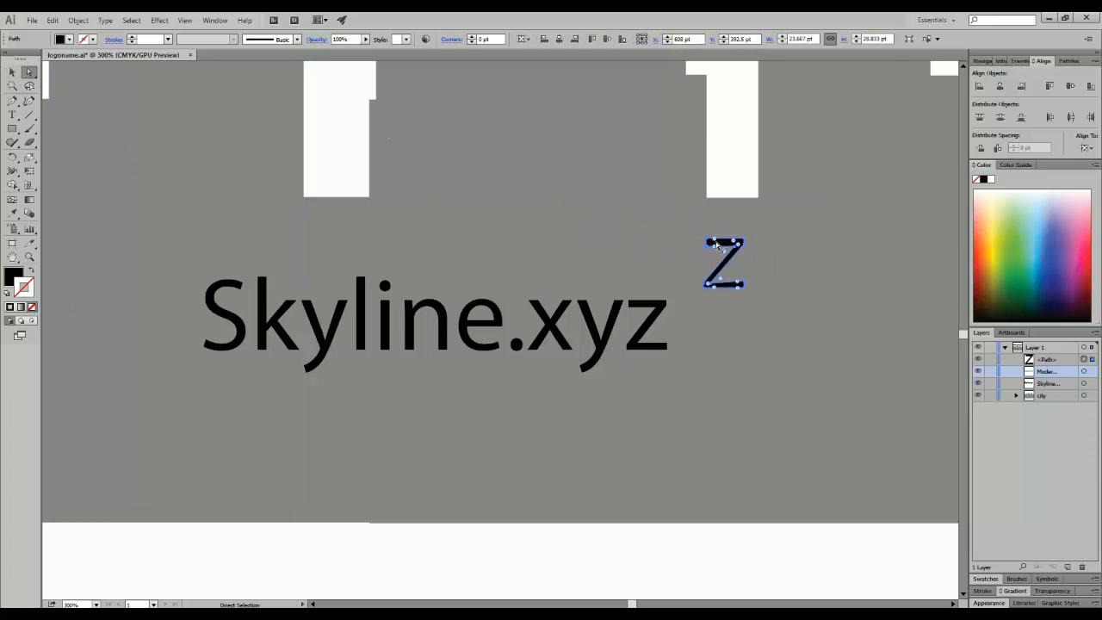
{"action": "left_click_drag", "start_coordinate": [714, 241], "coordinate": [689, 259]}
{"action": "key", "text": "Up"}
{"action": "key", "text": "Up"}
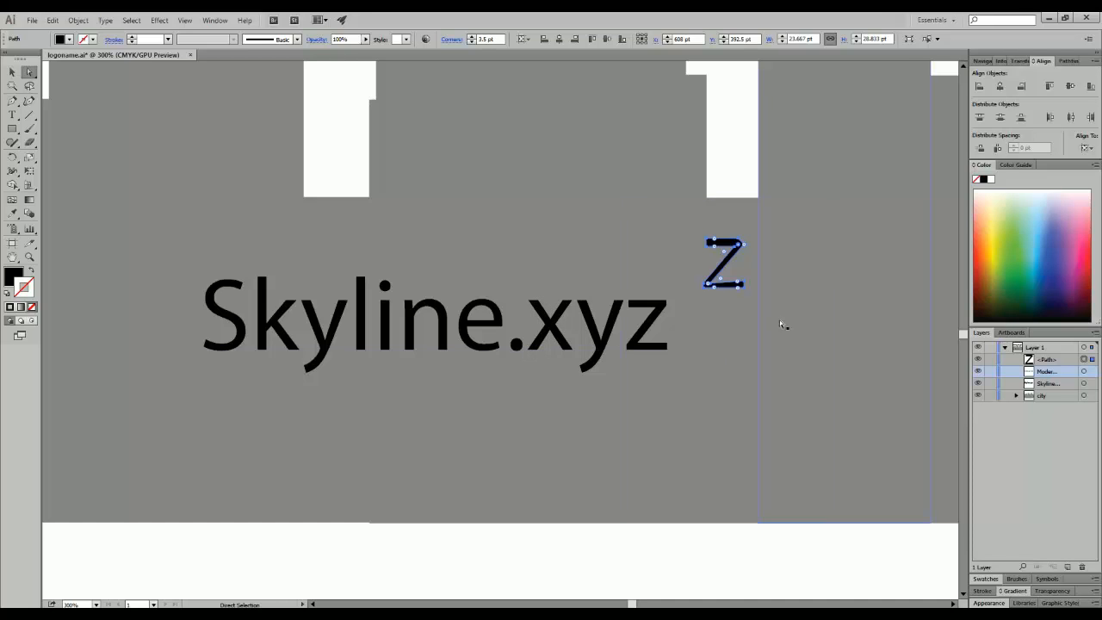
{"action": "left_click", "coordinate": [810, 285]}
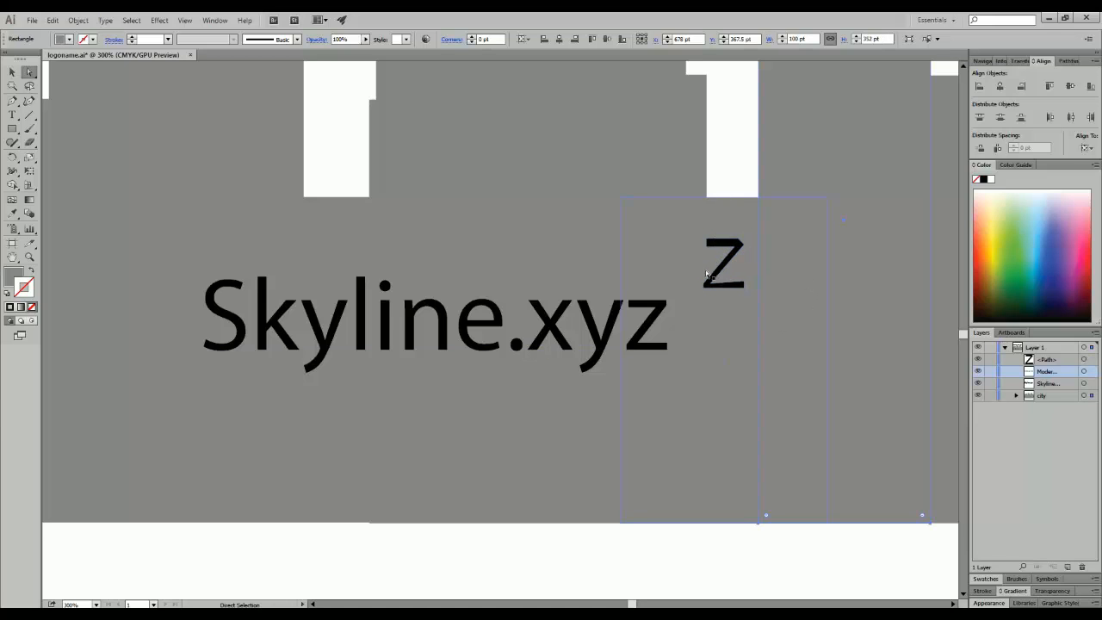